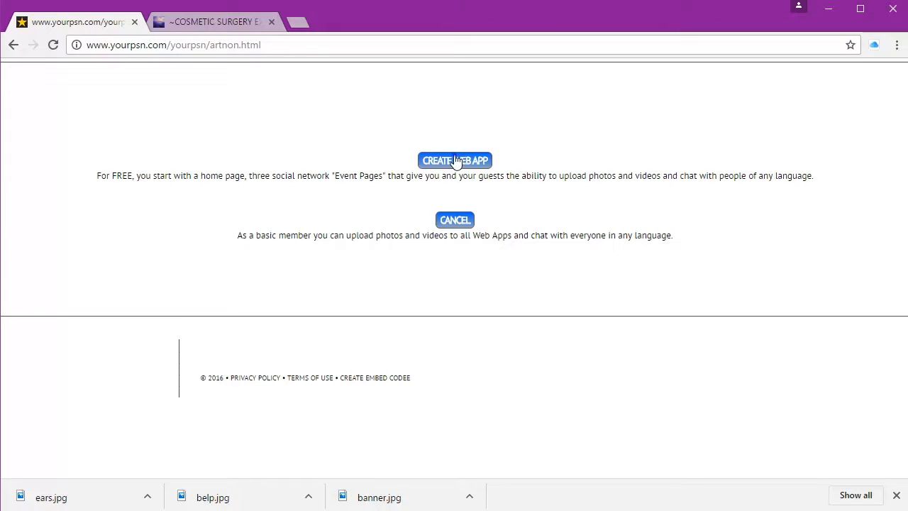
Step: Create a new YourPSN web app and view its default rprof.html profile page
left_click(455, 160)
scroll(456, 162, "down", 4)
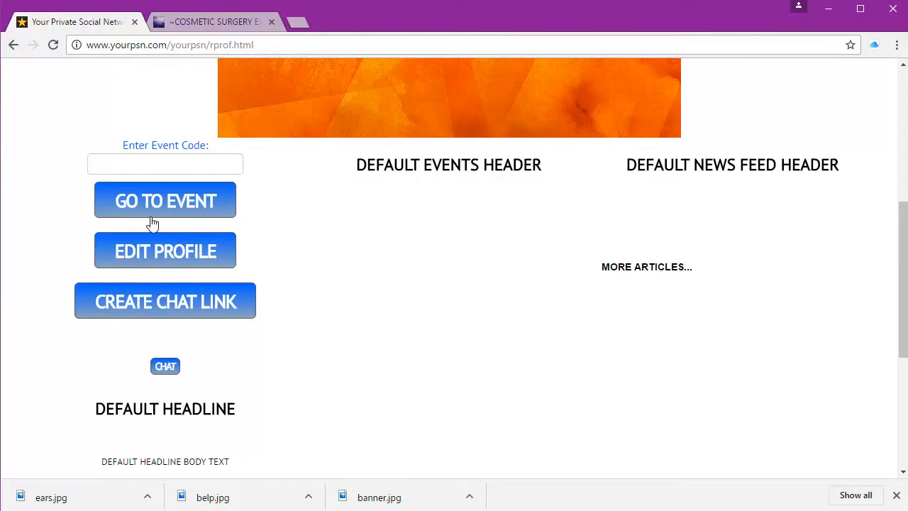
Step: Replace the default headline and body text with the Cosmetic Surgery Excellence title
left_click(153, 259)
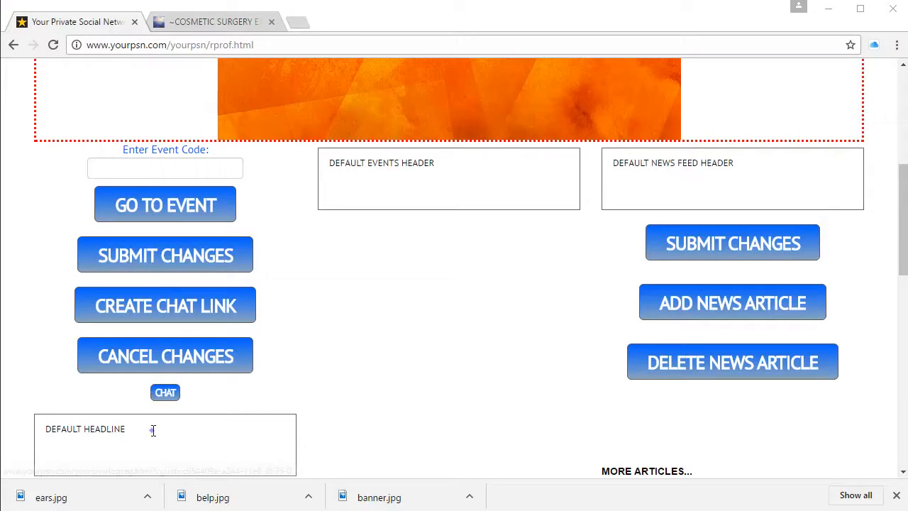
double_click(114, 430)
triple_click(153, 430)
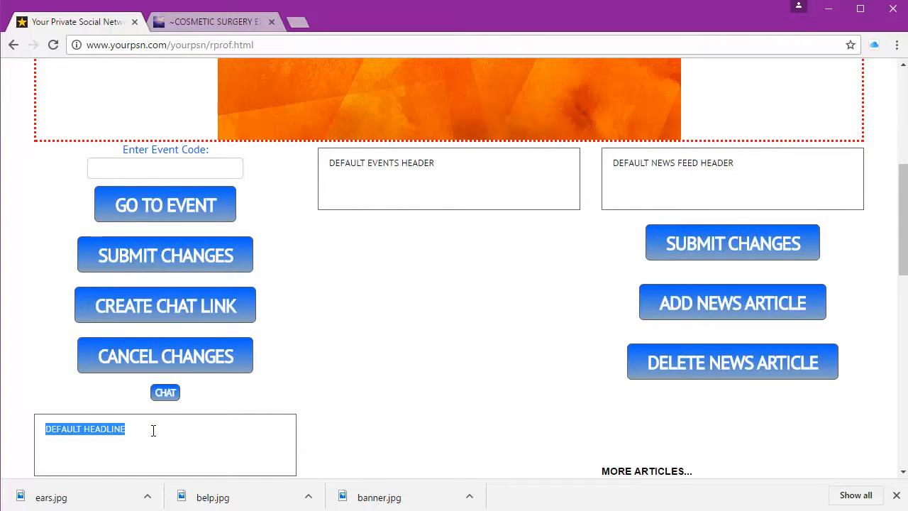
type("COSMETIC SURGERY EXCELLENCE")
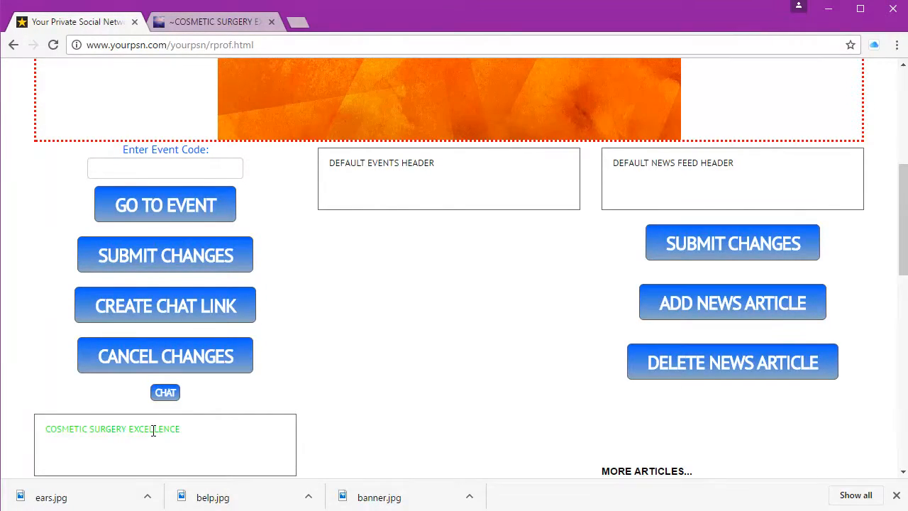
scroll(152, 430, "down", 3)
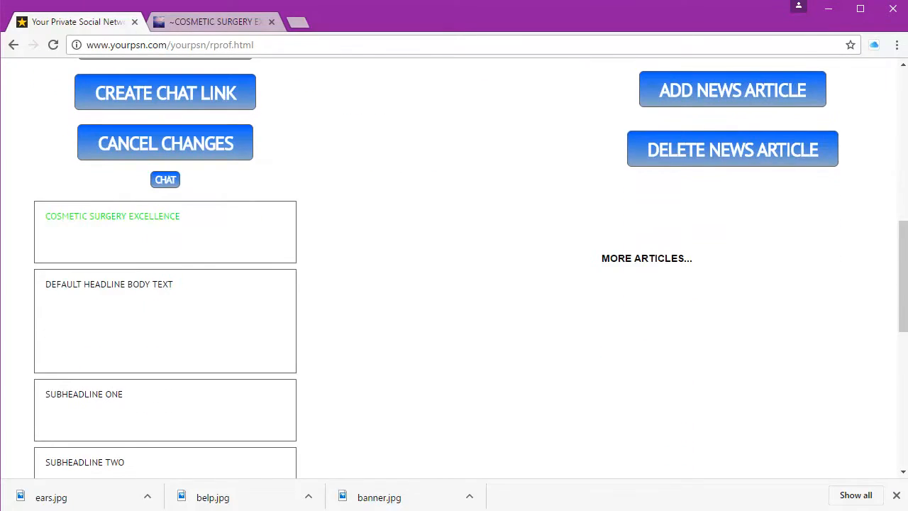
left_click(156, 313)
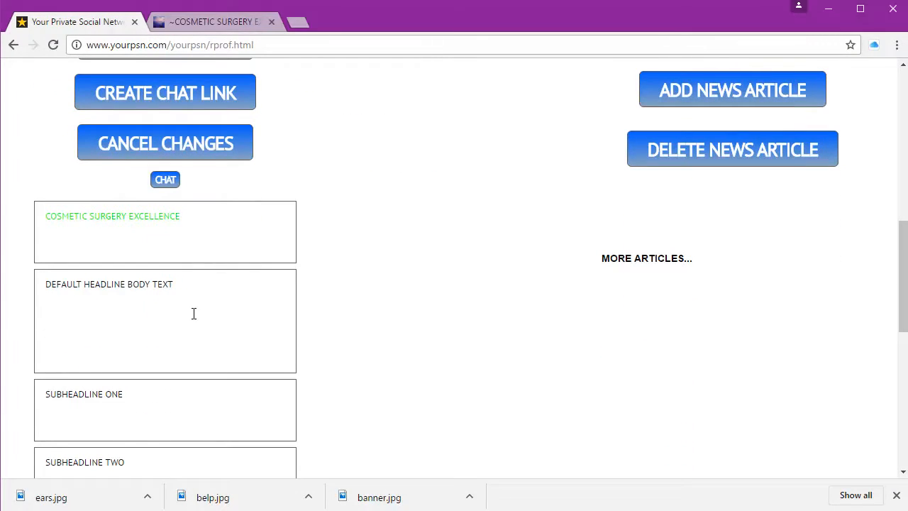
double_click(244, 317)
triple_click(243, 318)
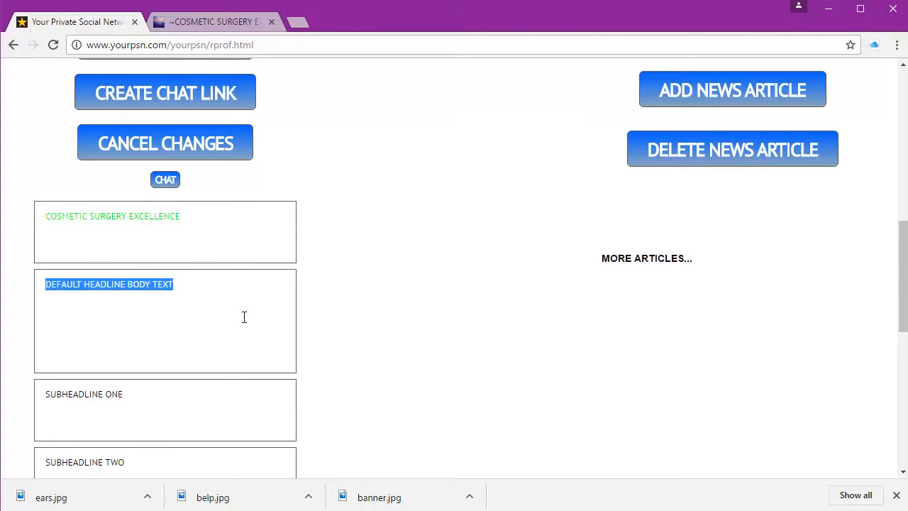
type("Cosmetic Surgery Excellence")
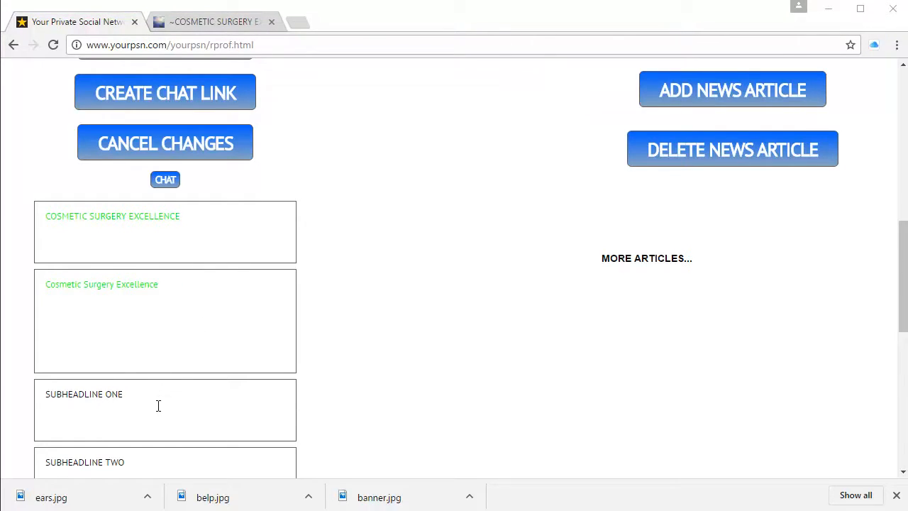
Step: Replace subheadline one with the appointment phone line and subheadline two with a home-page link
left_click_drag(158, 405, 44, 395)
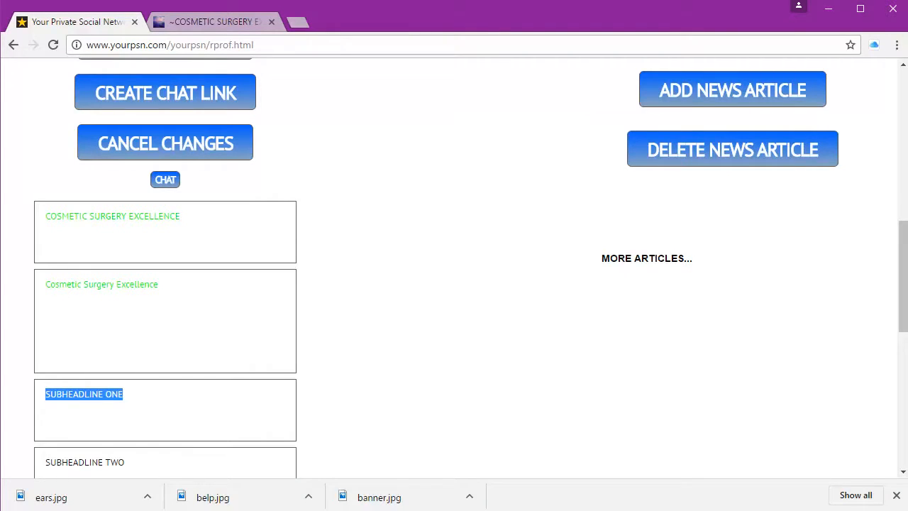
key("ctrl+v")
scroll(380, 290, "down", 4)
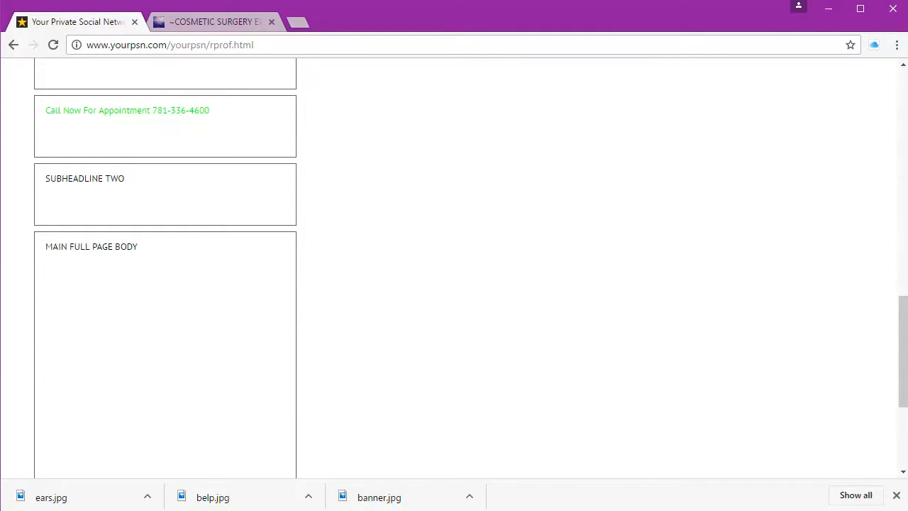
left_click(29, 4)
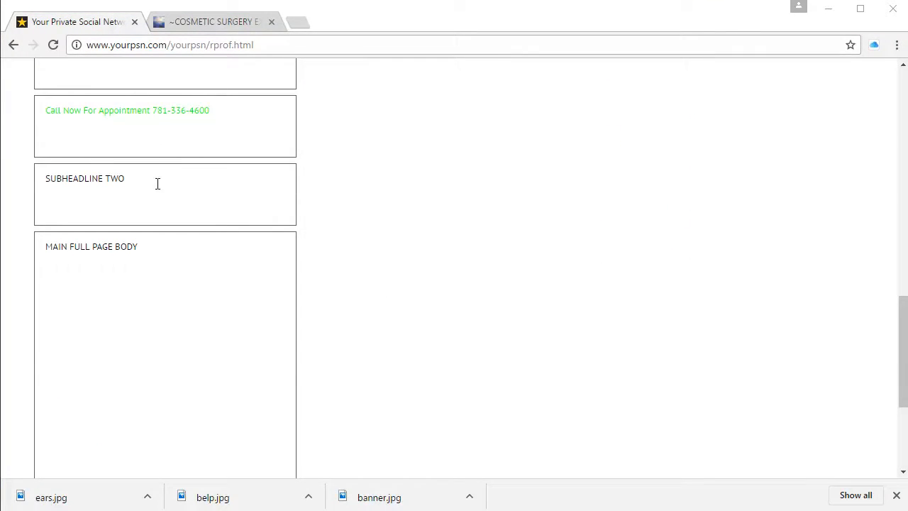
left_click_drag(158, 184, 5, 174)
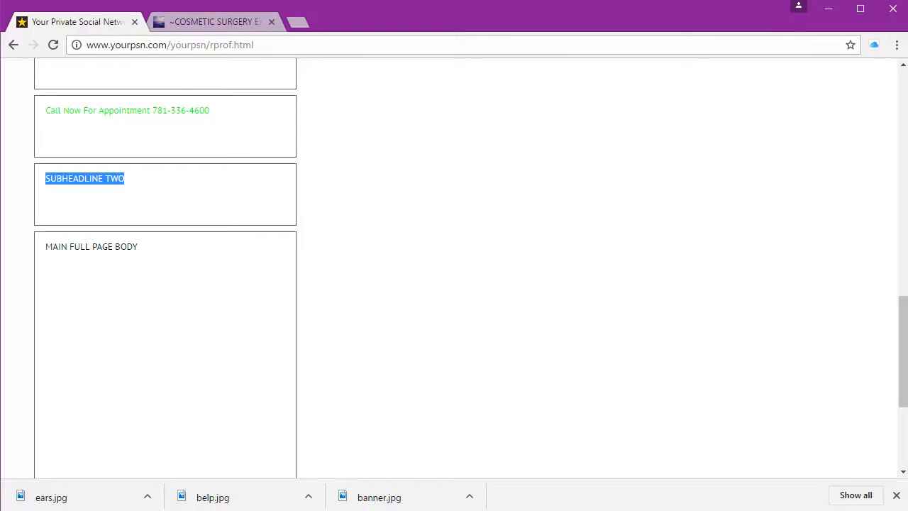
type("<a href=\"http://www.cosmeticsurgeryexcellence.com\">Click Here To Go Back To Our Home Page </a>")
Step: Replace the main full-page body text with the practice description
left_click(159, 307)
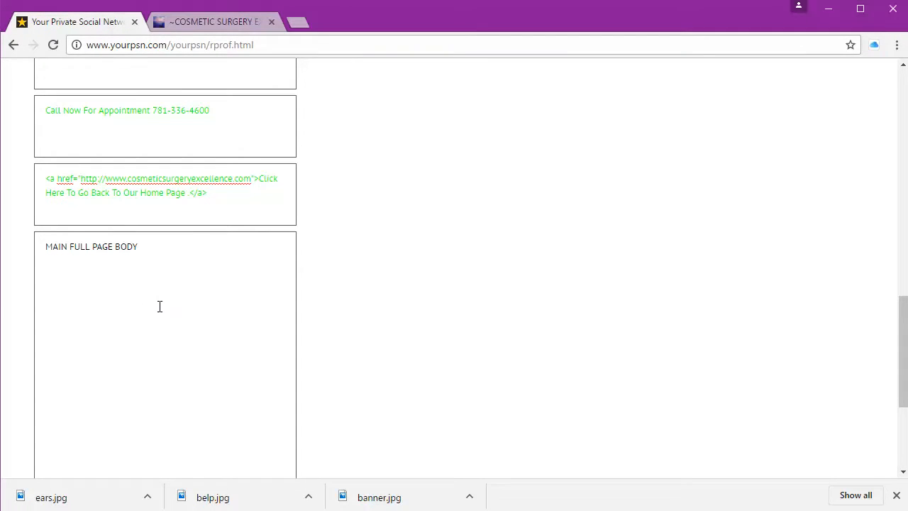
left_click_drag(166, 299, 9, 278)
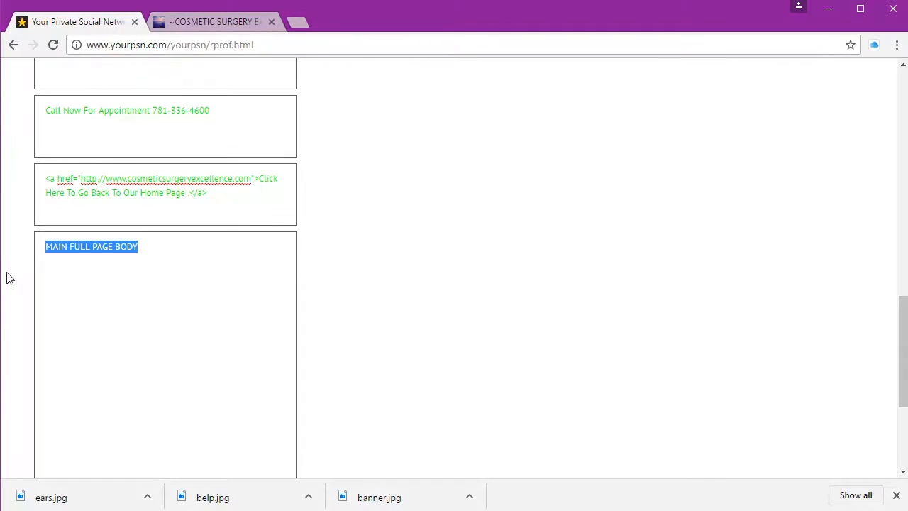
key("ctrl+v")
scroll(395, 291, "up", 10)
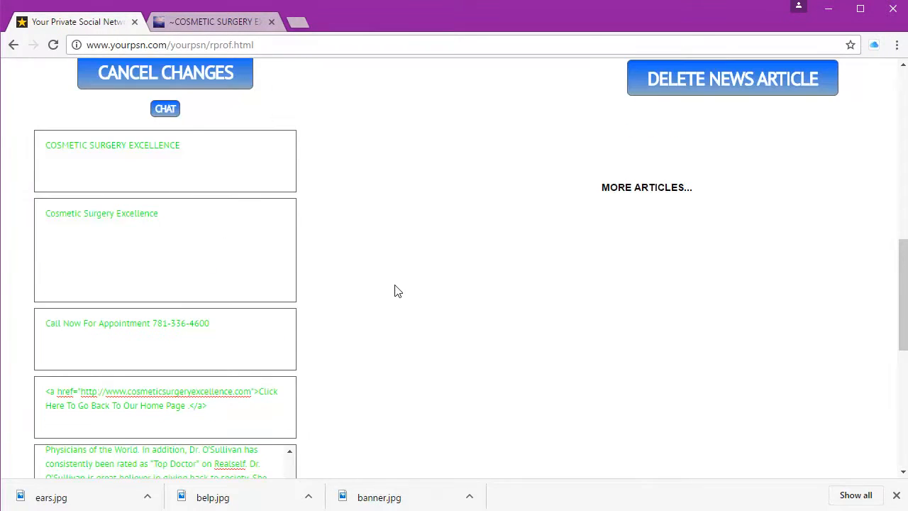
scroll(396, 291, "up", 3)
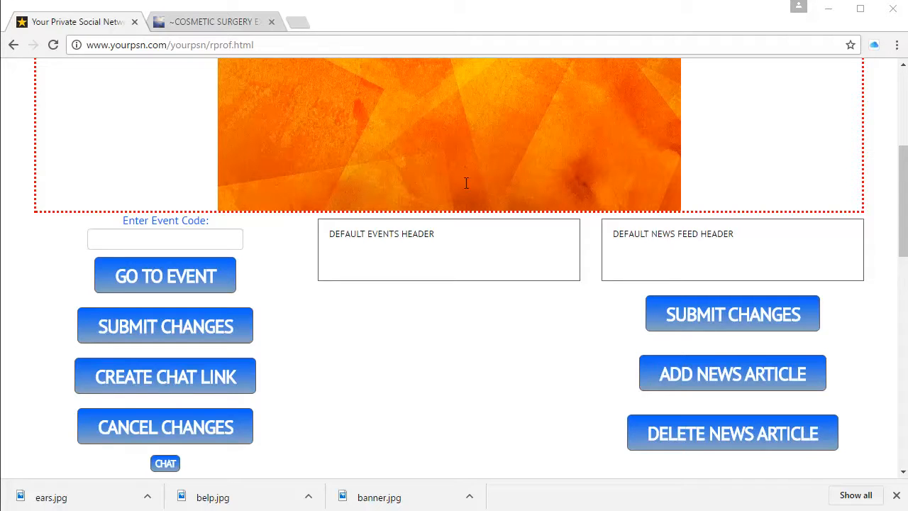
Step: Rename the events header to PROCEDURES and the news feed header to NEWS FEED
left_click_drag(433, 237, 259, 240)
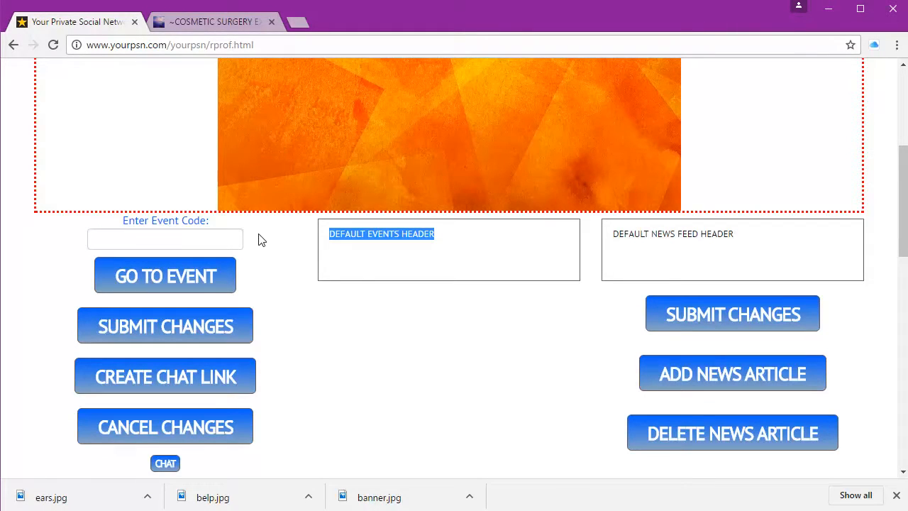
type("PROCEDURES")
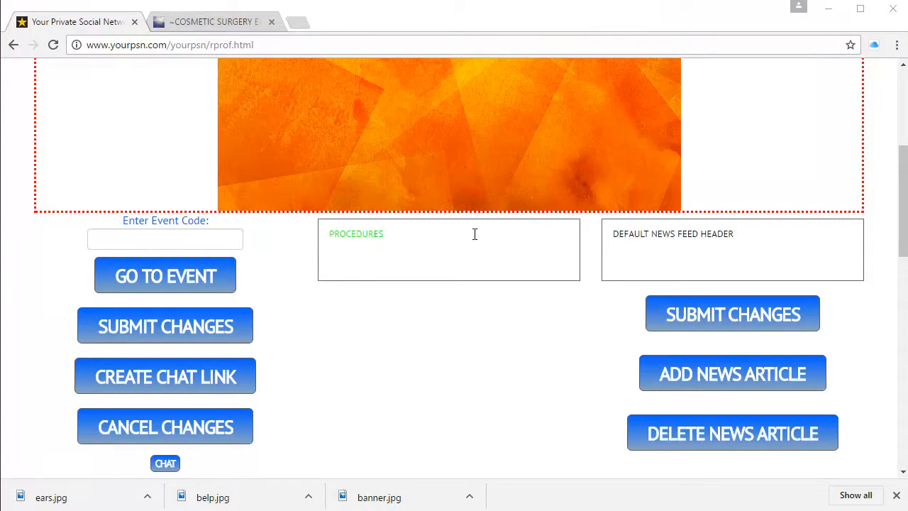
left_click_drag(764, 234, 595, 242)
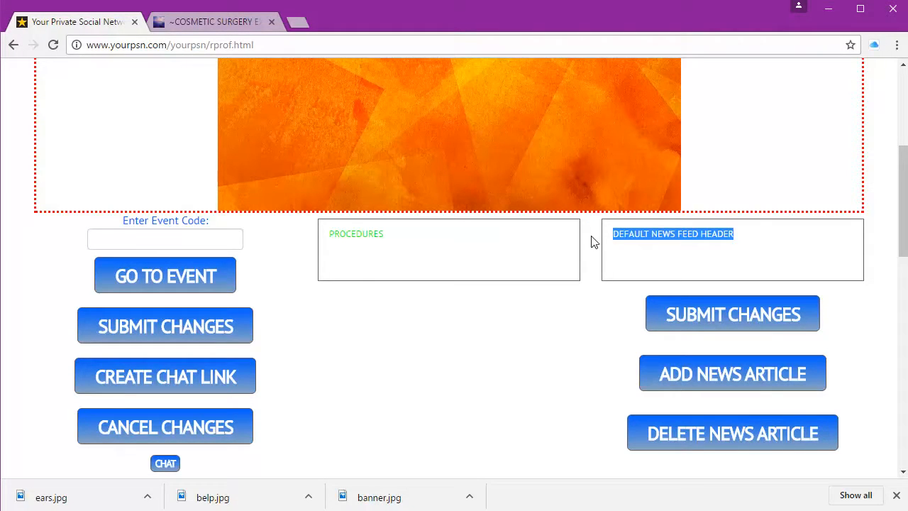
type("NEWS FEED")
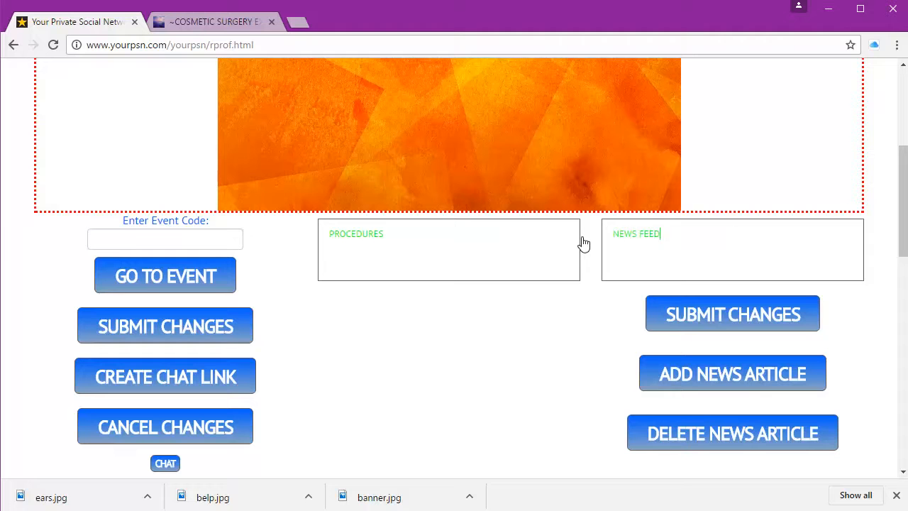
Step: Submit the profile changes and review the saved page
left_click(755, 325)
scroll(754, 321, "down", 3)
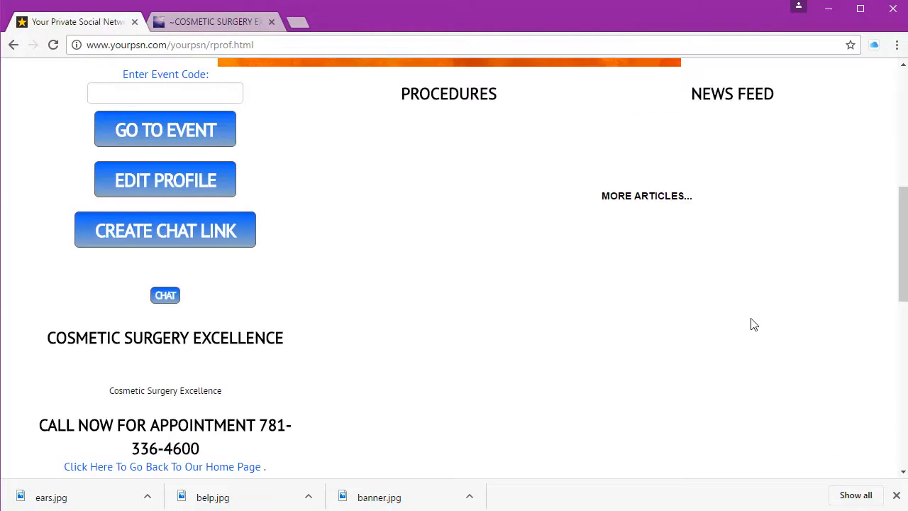
scroll(754, 324, "down", 1)
scroll(752, 323, "down", 1)
scroll(313, 310, "up", 5)
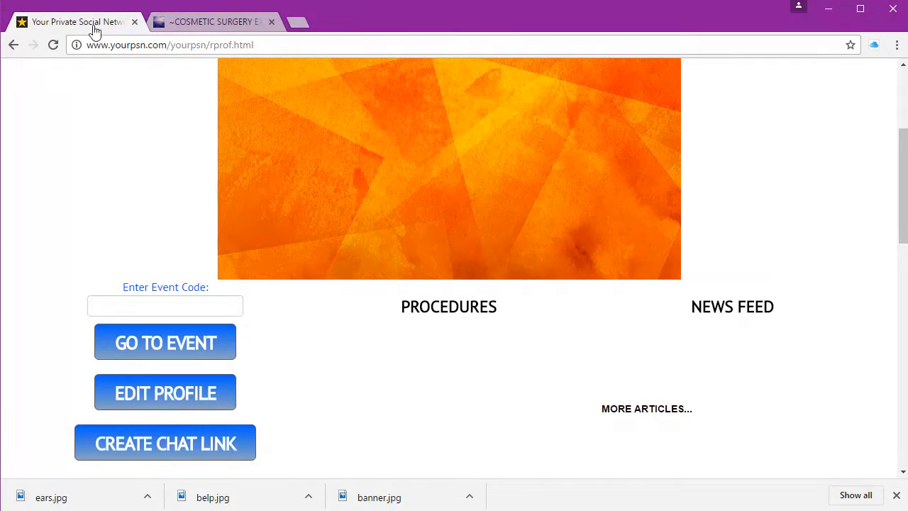
Step: Upload banner.jpg as the profile's main banner photo
left_click(212, 401)
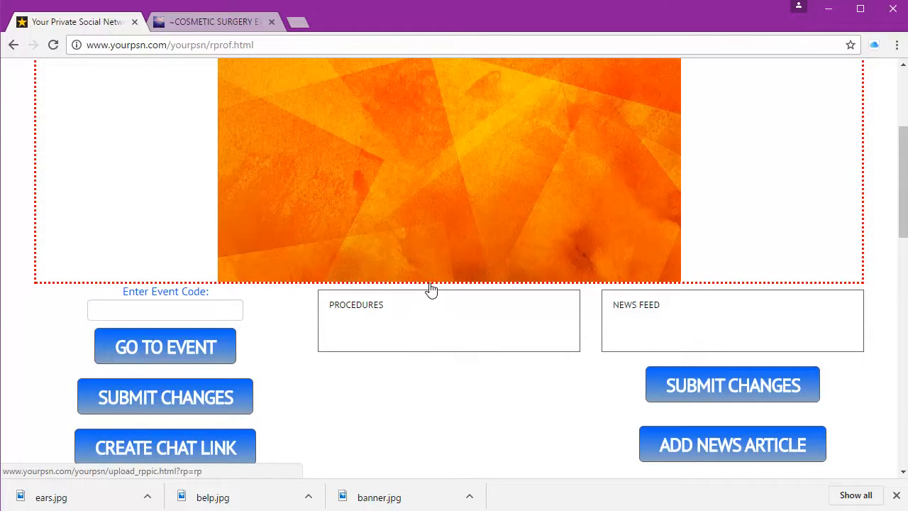
left_click(464, 106)
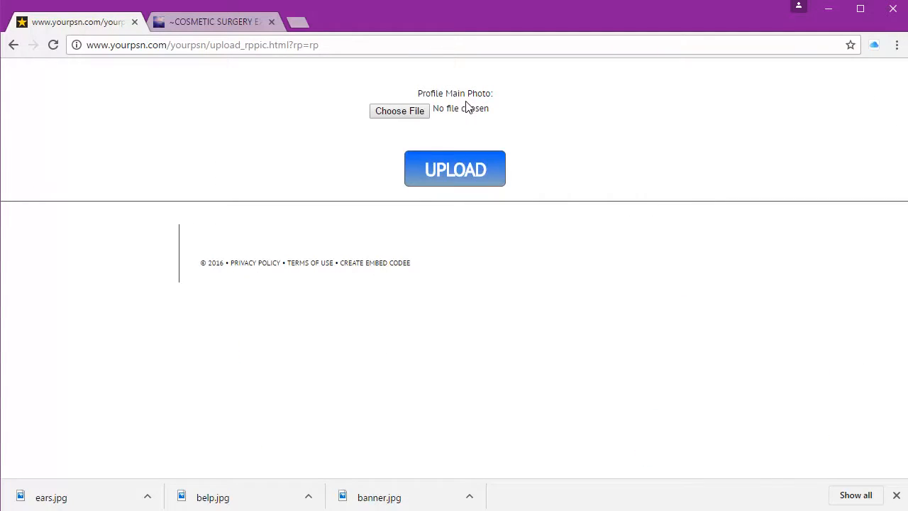
left_click(388, 111)
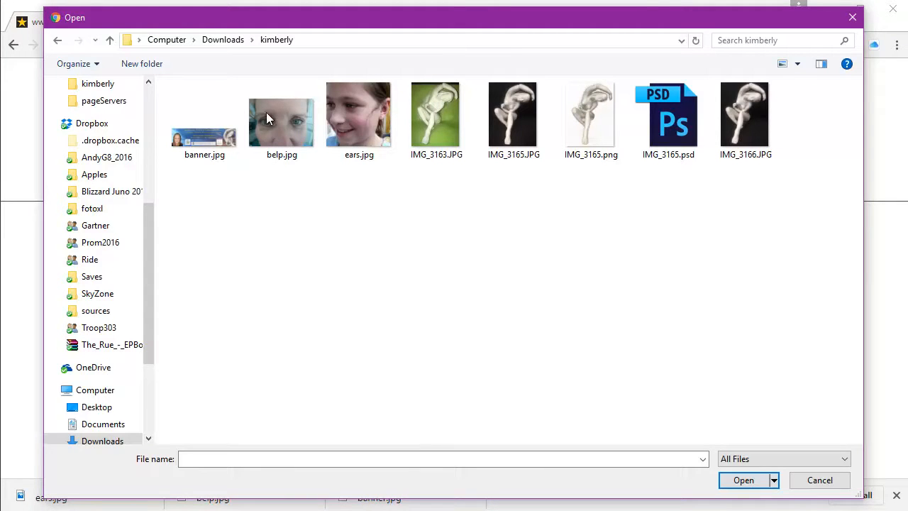
double_click(208, 141)
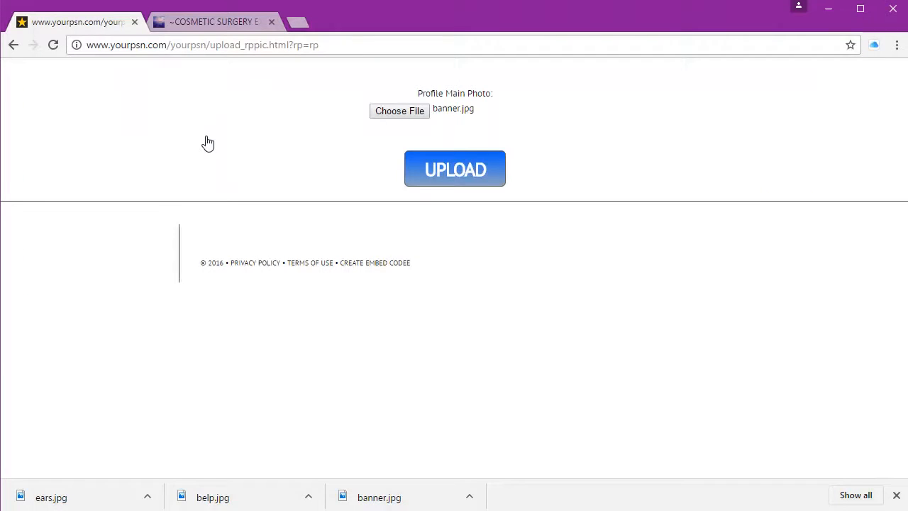
left_click(441, 173)
scroll(440, 176, "down", 3)
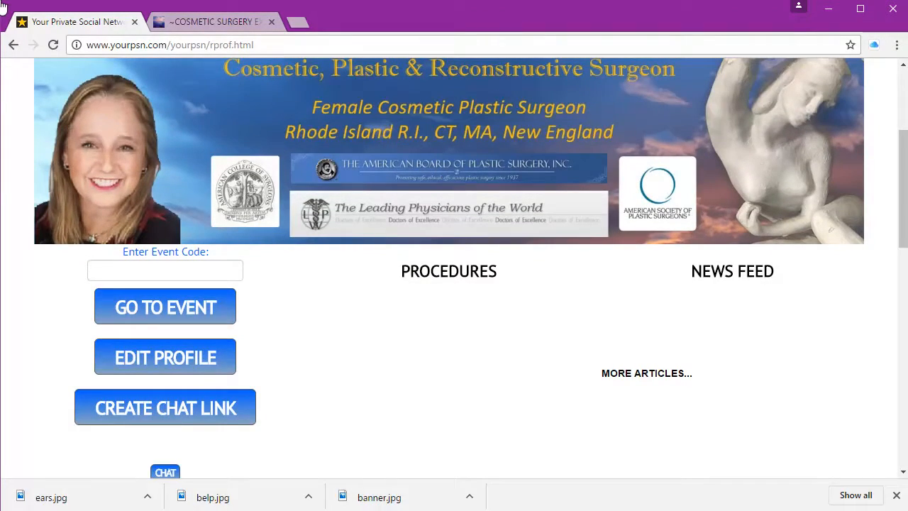
Step: Start a news article titled 'New! Ear Piercing' with description EAR PIERCING
left_click(217, 360)
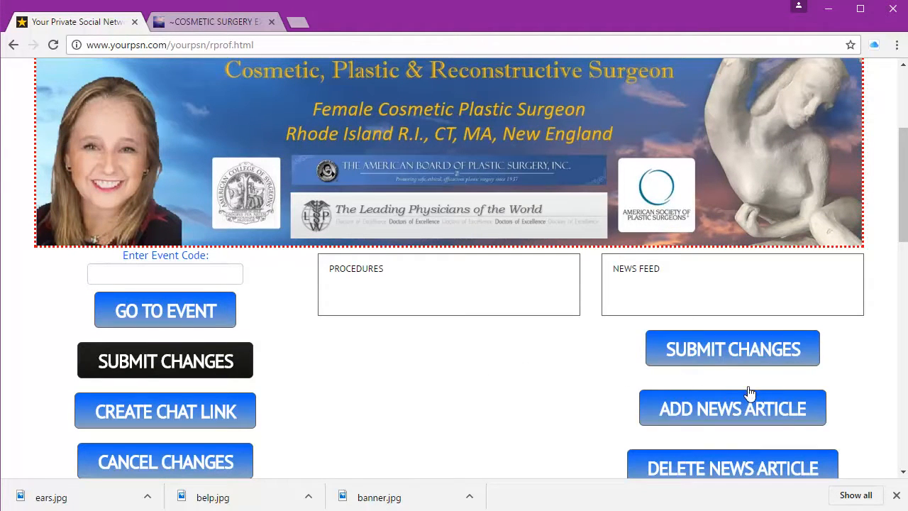
left_click(783, 415)
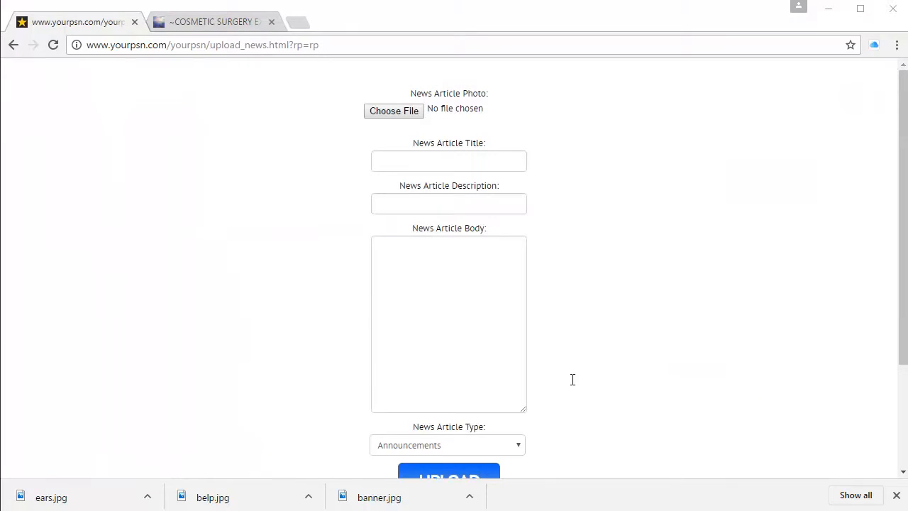
left_click(418, 161)
type("New!  Ear Piercing")
left_click(485, 203)
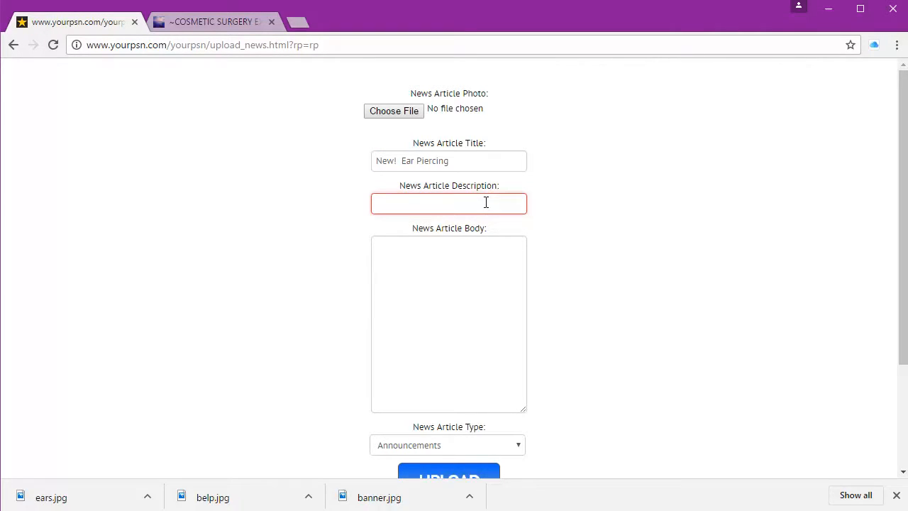
type("EAR PIERCING")
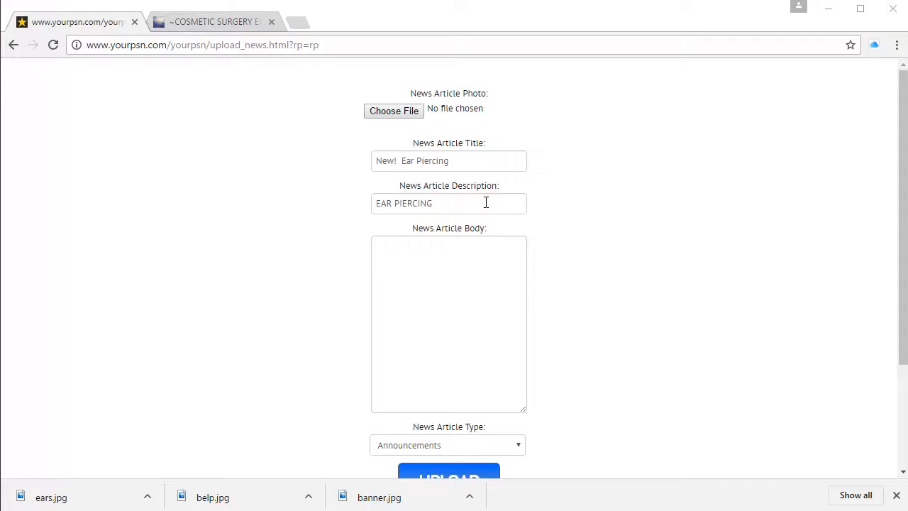
Step: Paste the article body, attach ears.jpg as its photo, and upload the article
left_click(455, 346)
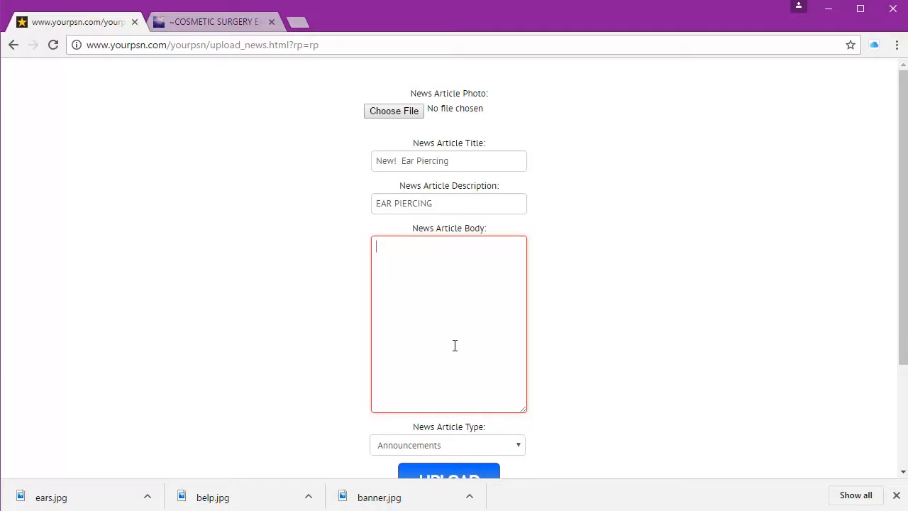
key("ctrl+v")
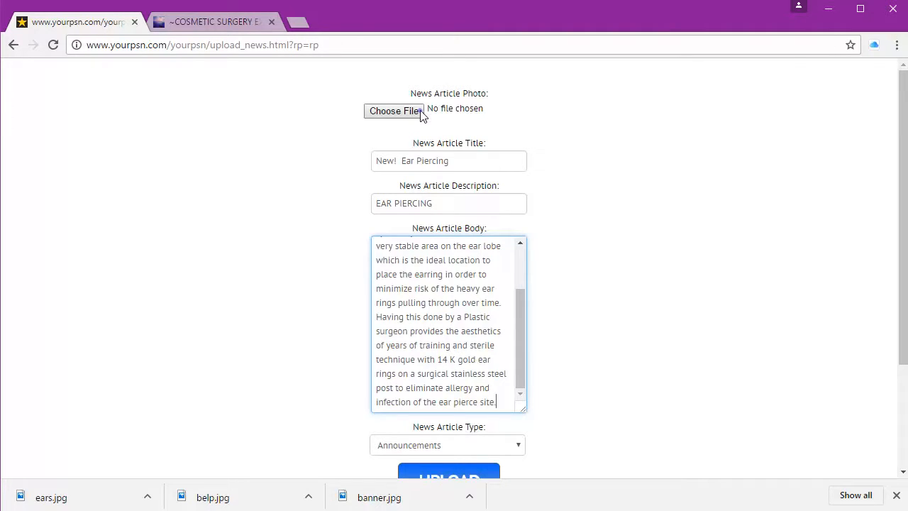
left_click(394, 111)
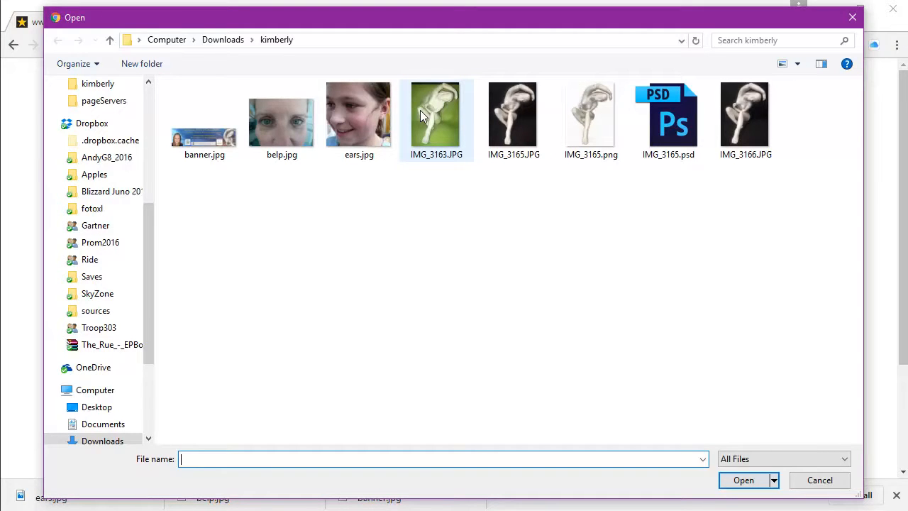
double_click(338, 125)
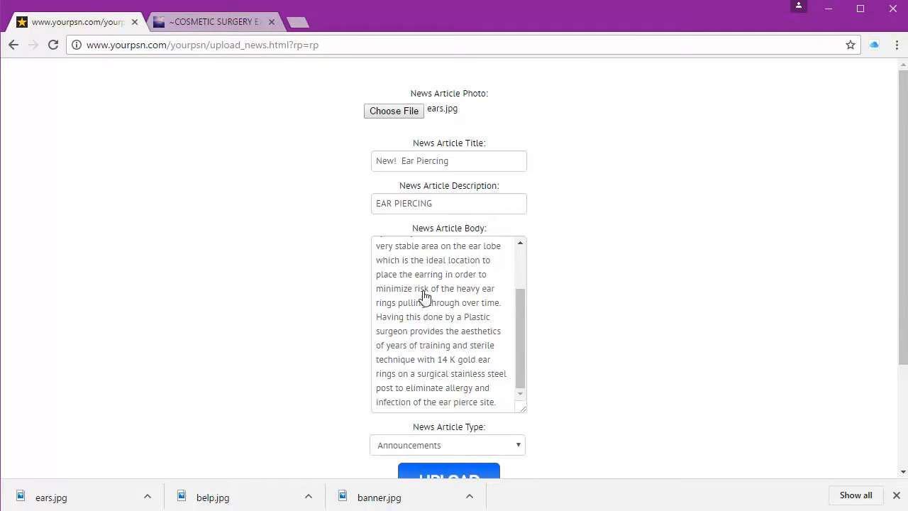
left_click(434, 474)
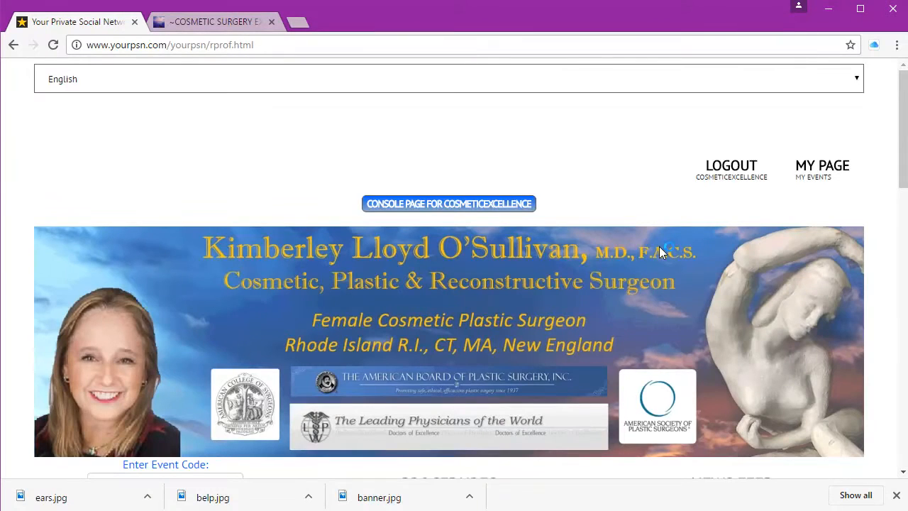
scroll(660, 252, "down", 4)
Step: Go to the CosmeticExcellence console page and open a blank new-event form
scroll(671, 314, "up", 2)
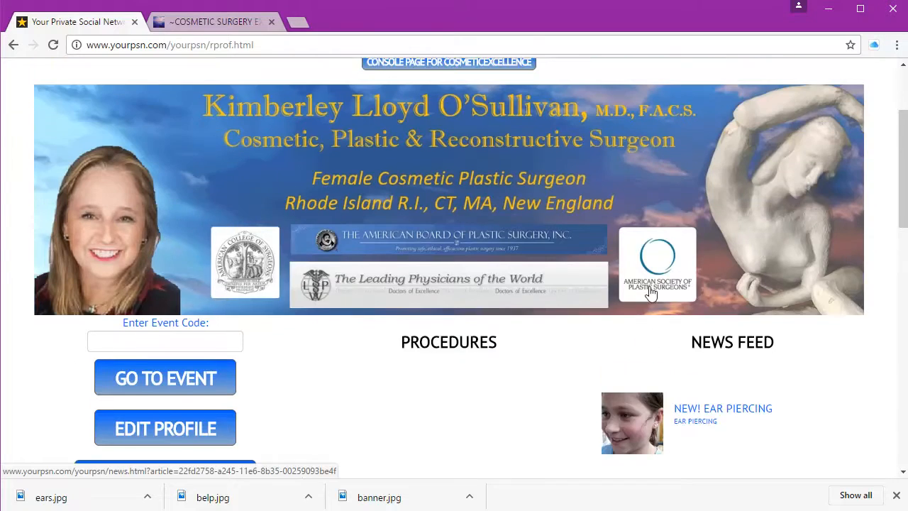
scroll(651, 293, "up", 1)
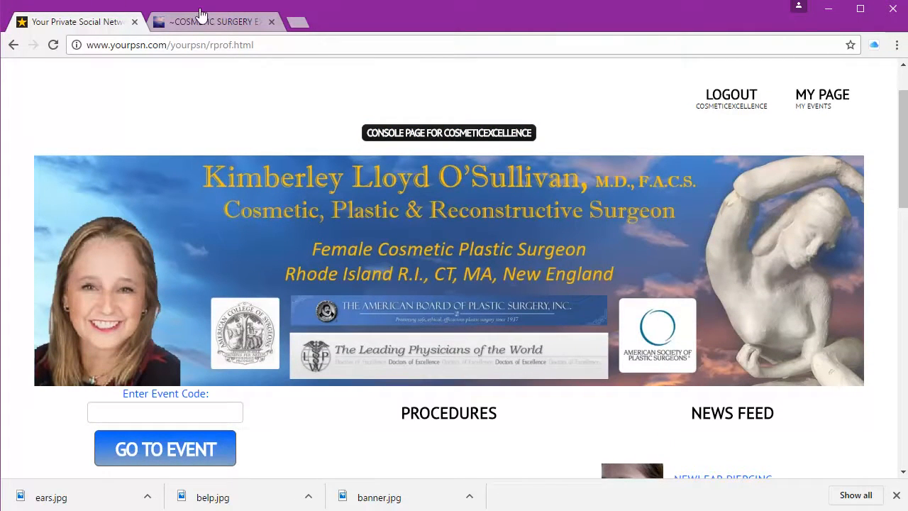
left_click(439, 133)
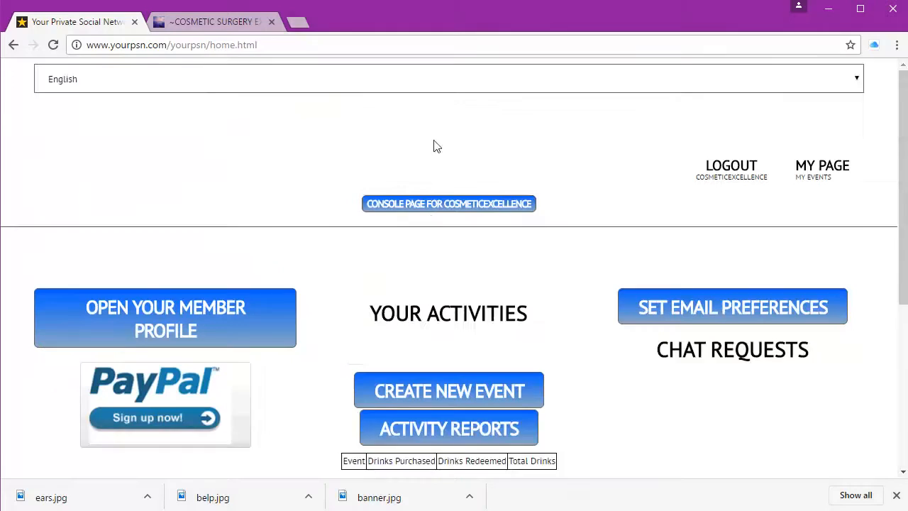
scroll(434, 147, "down", 2)
left_click(460, 252)
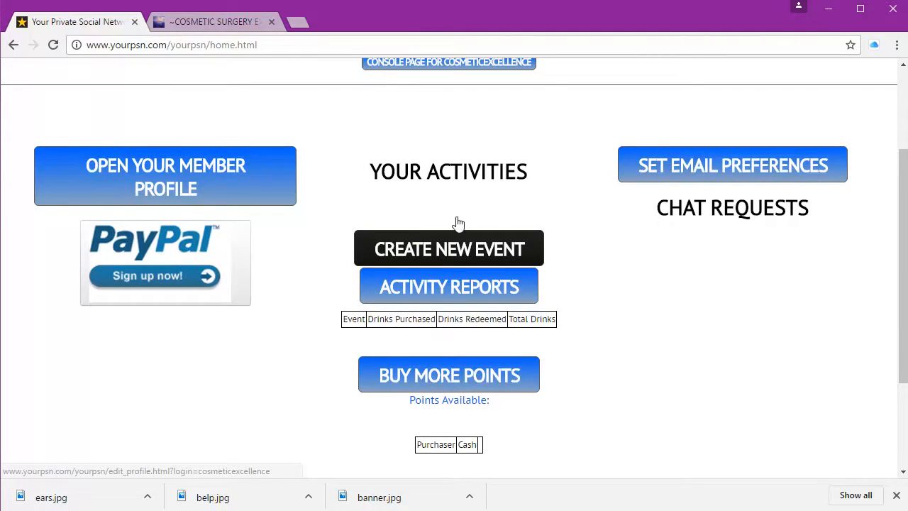
left_click(460, 252)
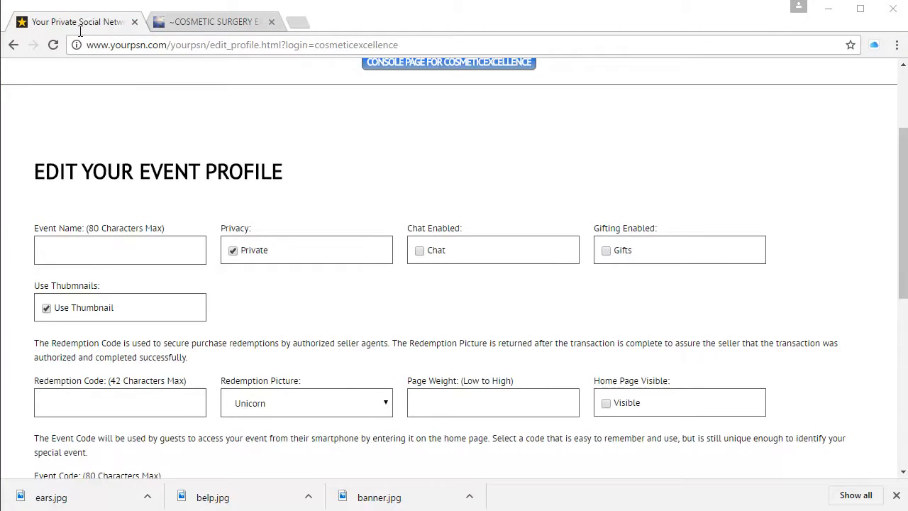
Step: Paste the eyelid-tightening event name, set redemption code eyes and page weight 1
left_click(139, 259)
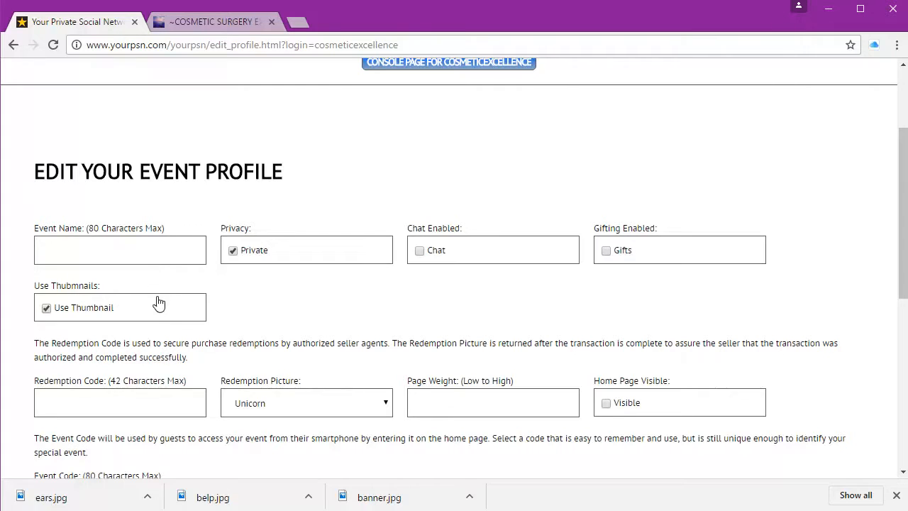
type("BLEPHAROPLASTY ~ EYELID TIGHTENING: UPPER & LOWER EYELIDS")
scroll(419, 268, "down", 1)
scroll(419, 268, "down", 2)
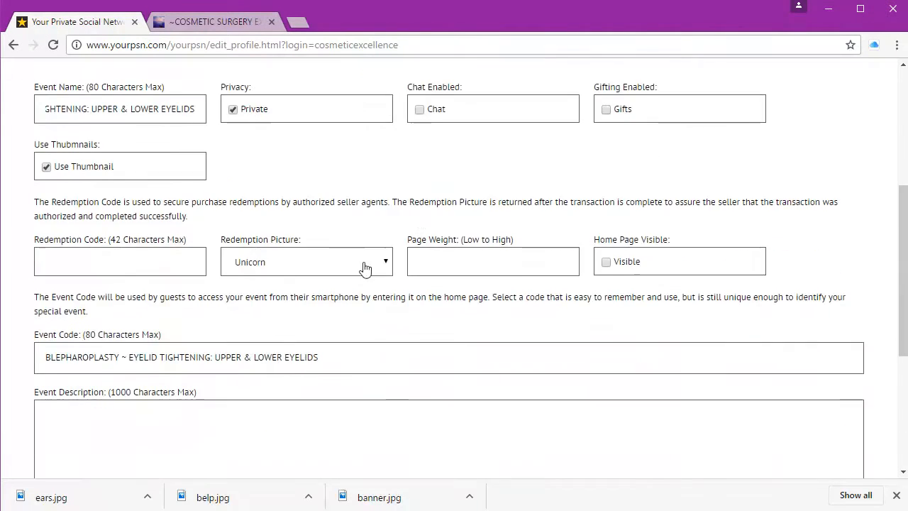
left_click(116, 260)
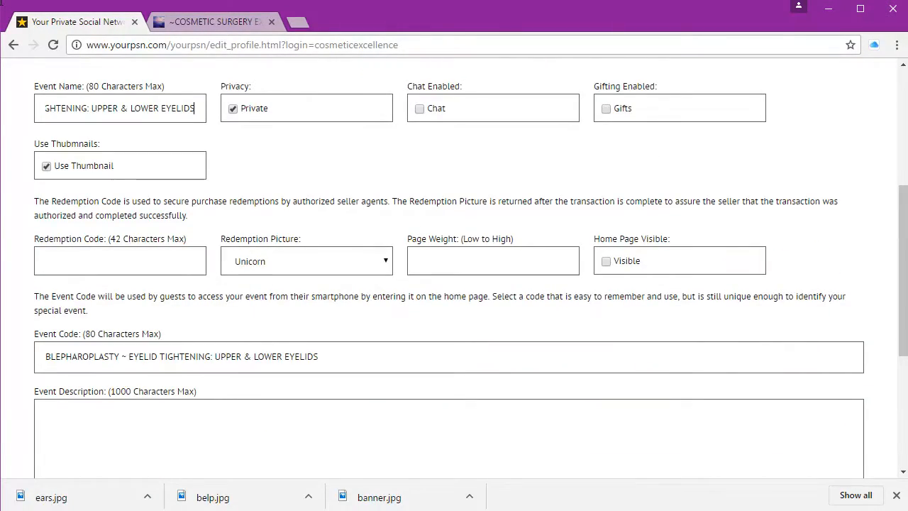
left_click(117, 262)
type("eyes")
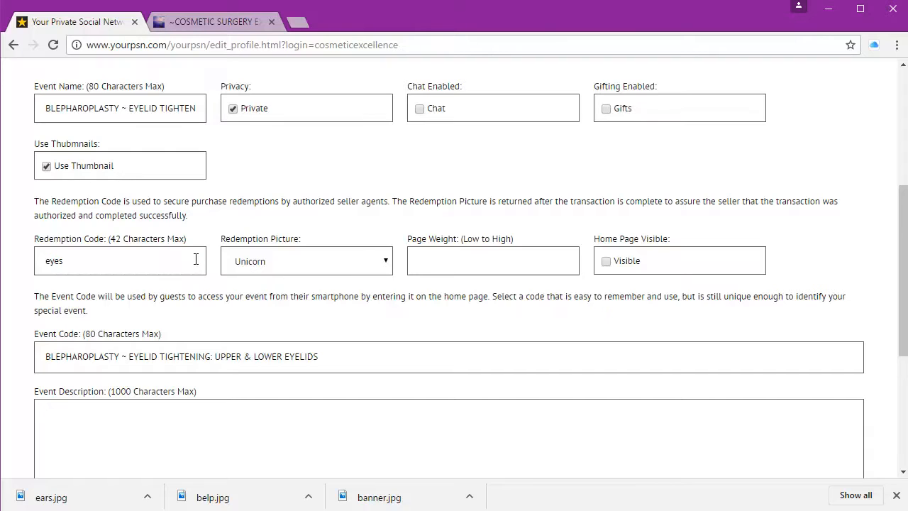
left_click(464, 262)
type("1")
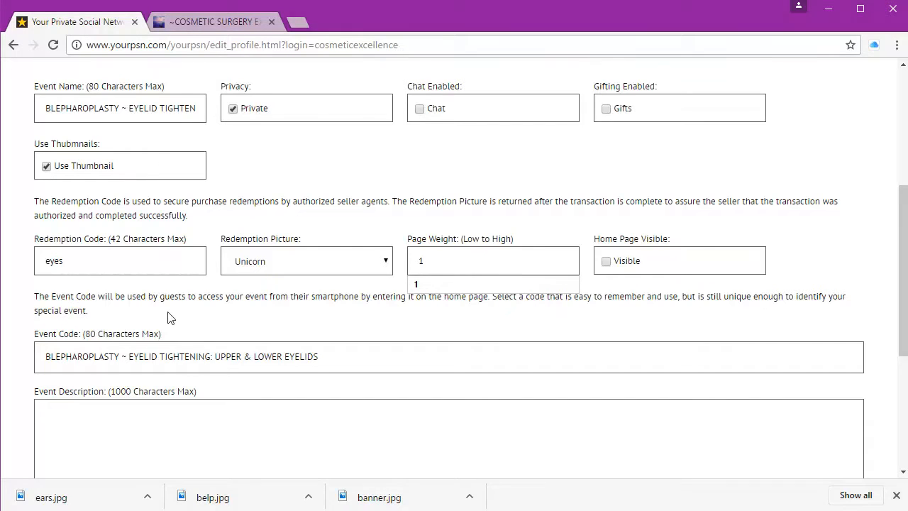
Step: Change the Event Code to Blepharoplasty Eyelids and paste the eyelid surgery description
scroll(166, 318, "down", 1)
left_click(1, 3)
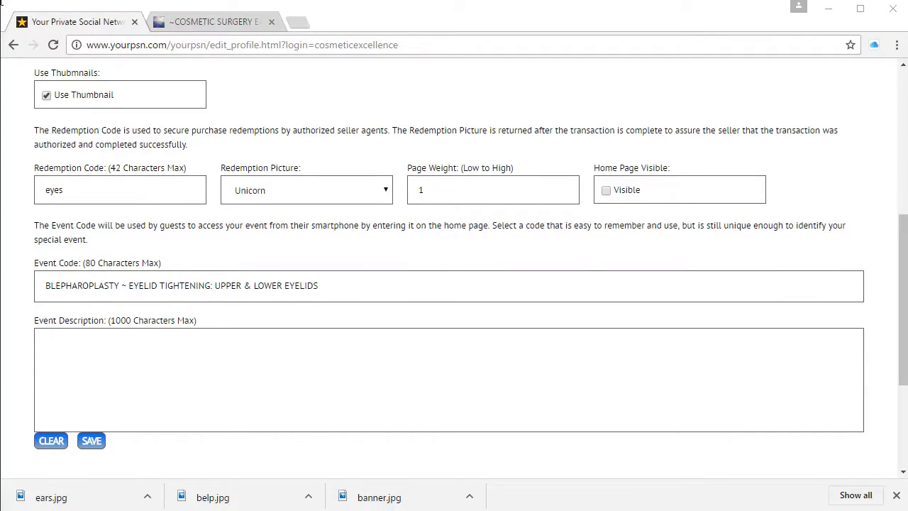
left_click(414, 289)
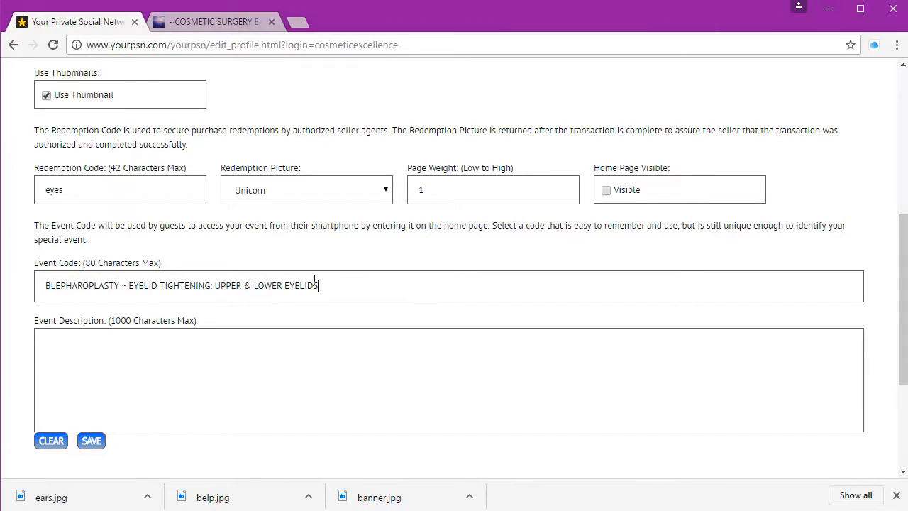
key("ctrl+a")
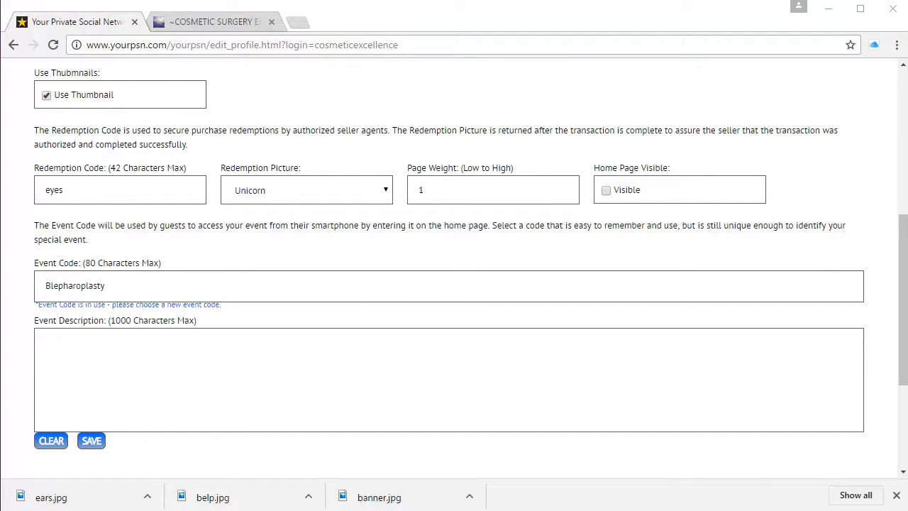
left_click(208, 390)
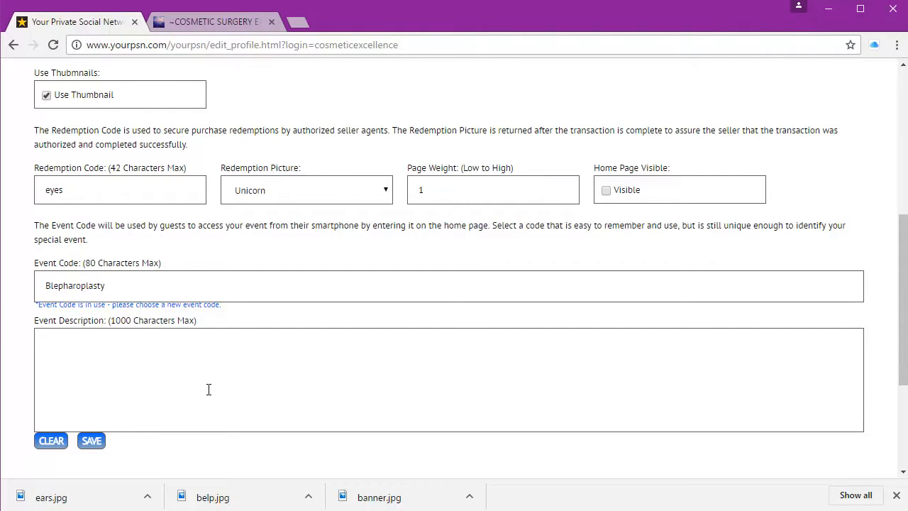
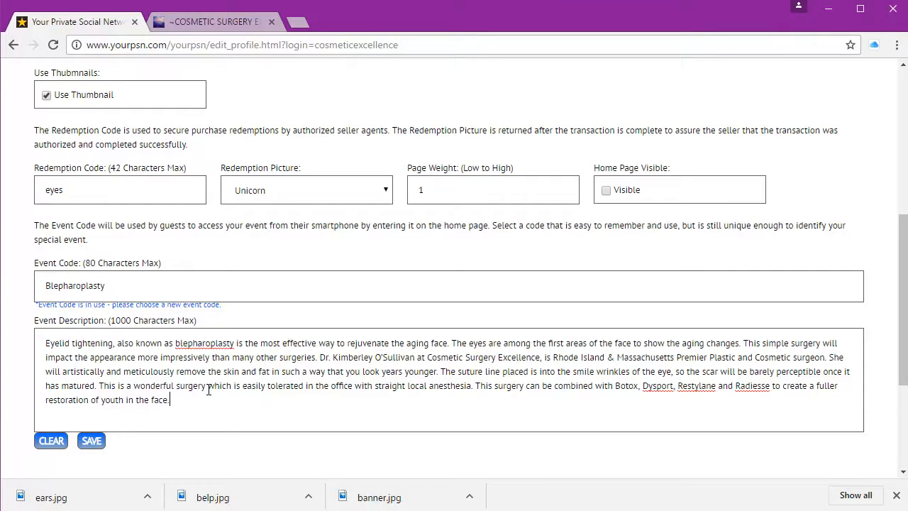
left_click(128, 284)
type("Eyelids")
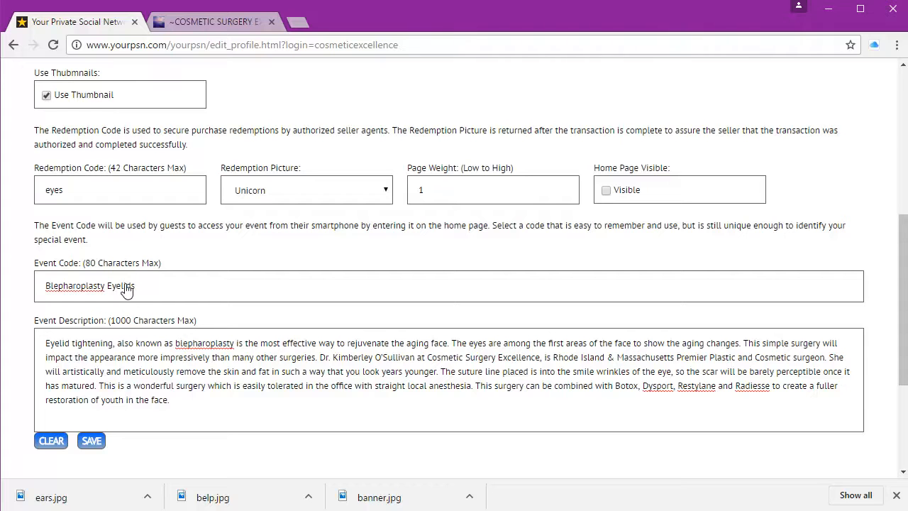
Step: Save the new Blepharoplasty Eyelids event
left_click(90, 441)
scroll(211, 296, "down", 5)
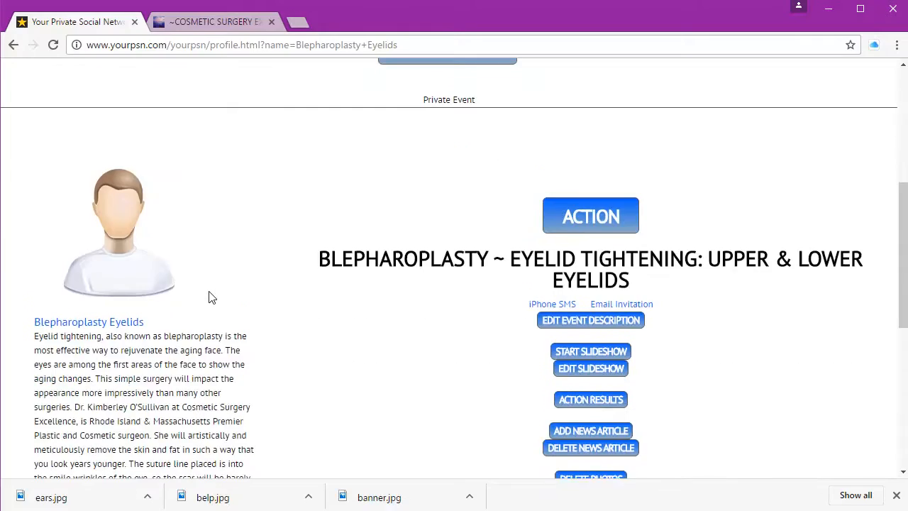
scroll(210, 297, "down", 1)
scroll(210, 297, "up", 6)
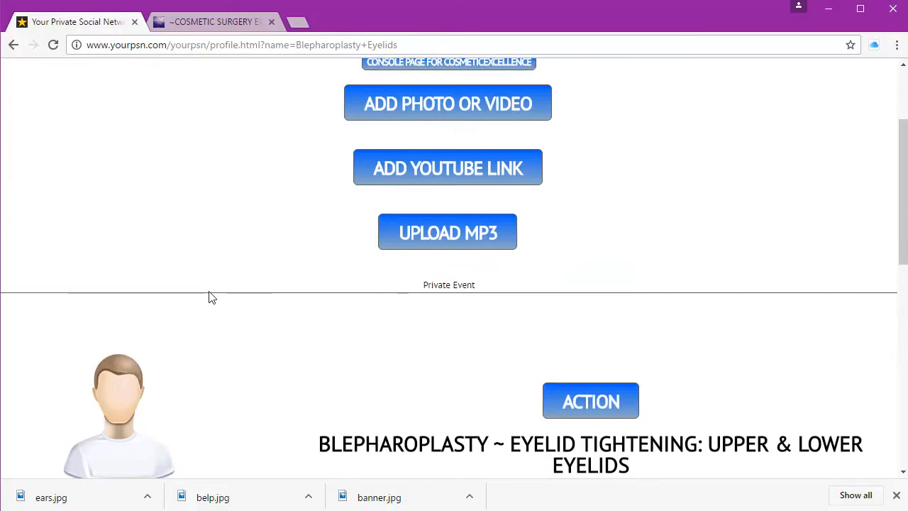
scroll(210, 296, "up", 2)
Step: Upload belp.jpg as the event photo and return to the event page
left_click(539, 253)
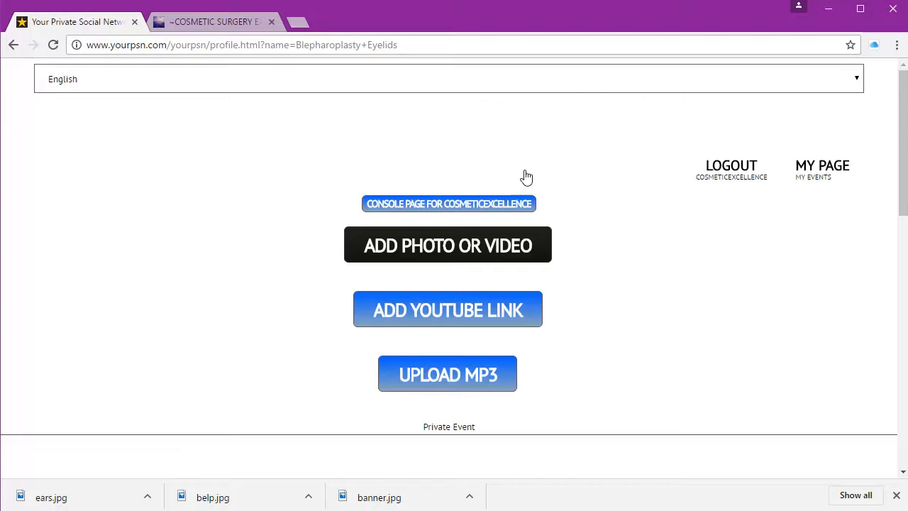
left_click(543, 256)
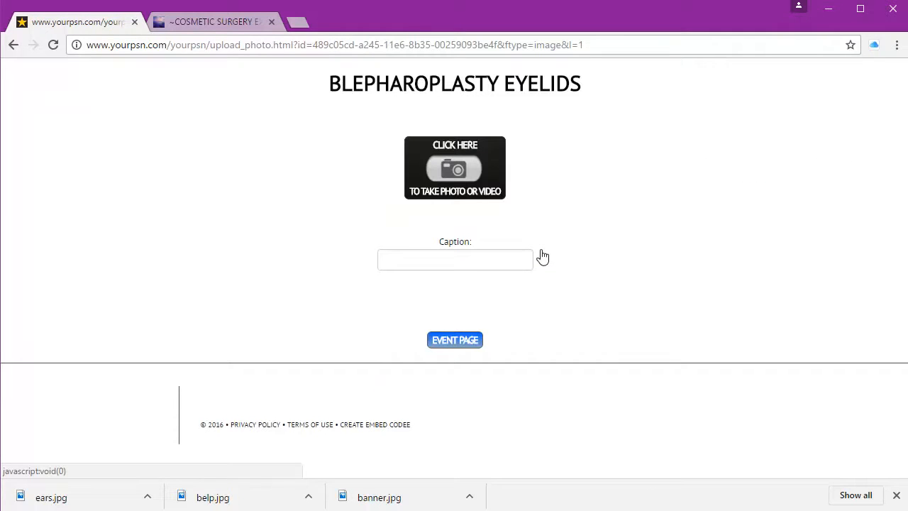
left_click(502, 196)
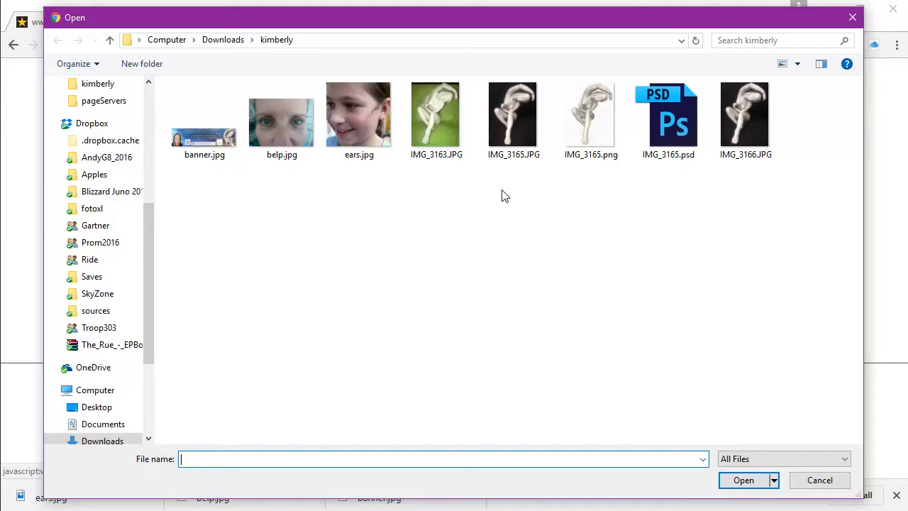
double_click(291, 125)
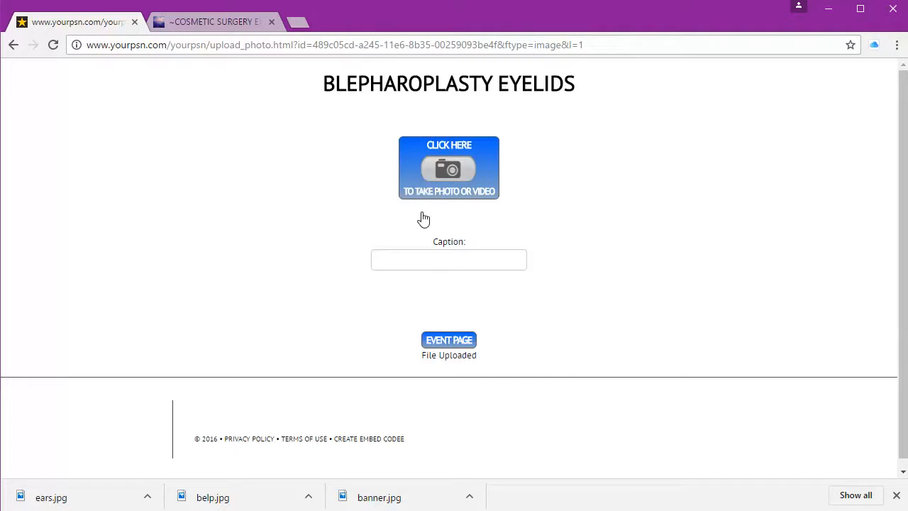
left_click(441, 340)
scroll(442, 342, "down", 7)
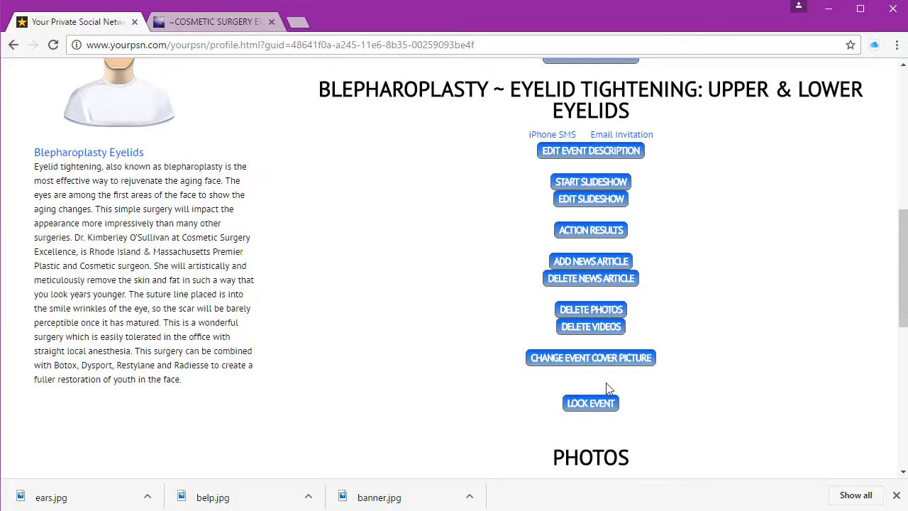
Step: Set the uploaded eyelid close-up as the event's cover picture and return to the console
left_click(592, 358)
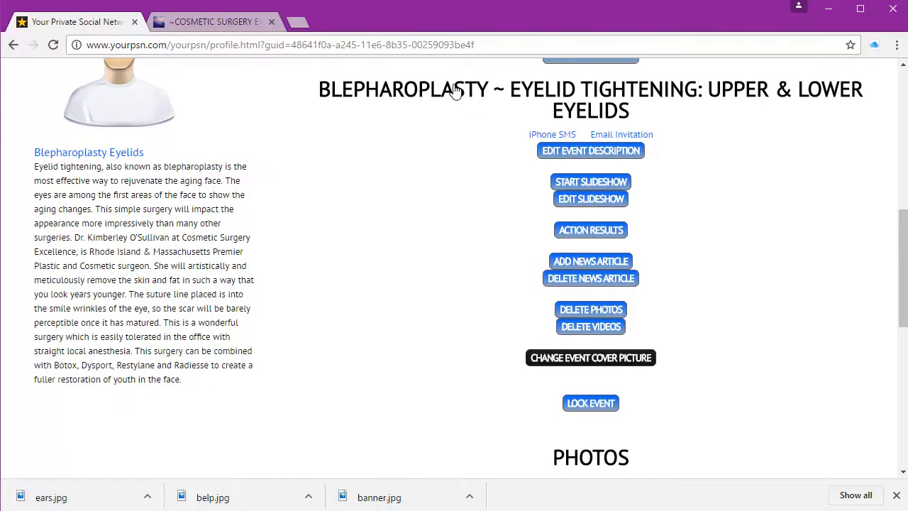
left_click(619, 367)
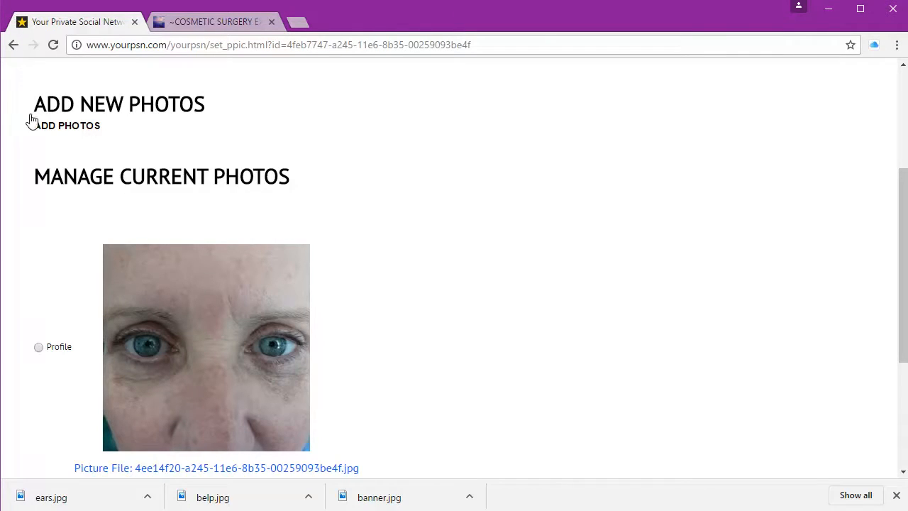
scroll(38, 350, "down", 3)
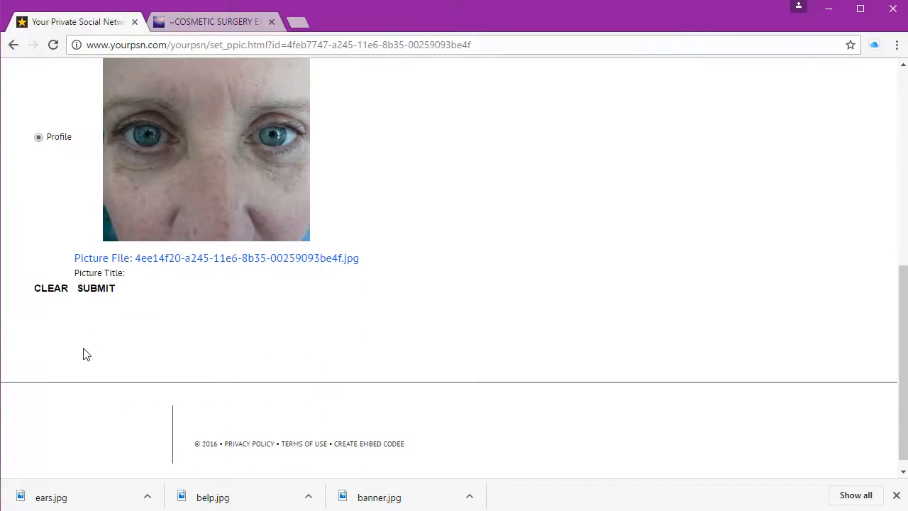
left_click(103, 287)
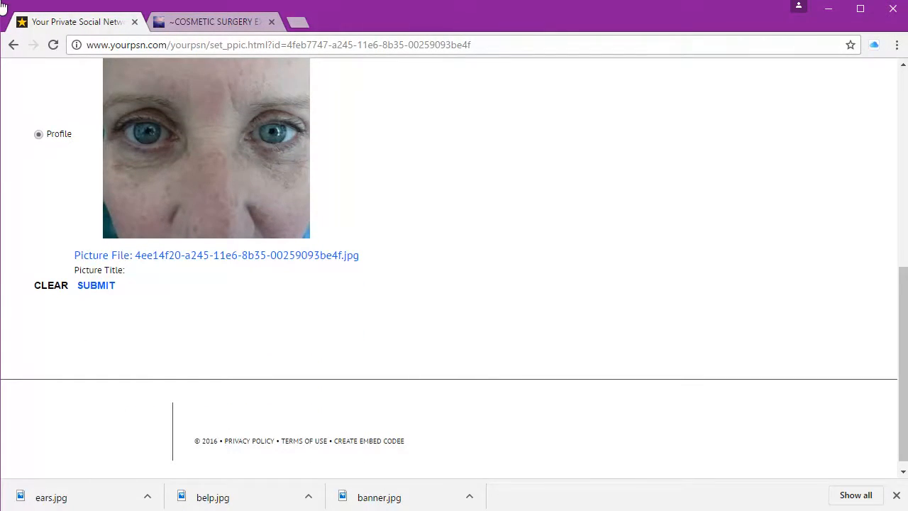
left_click(103, 290)
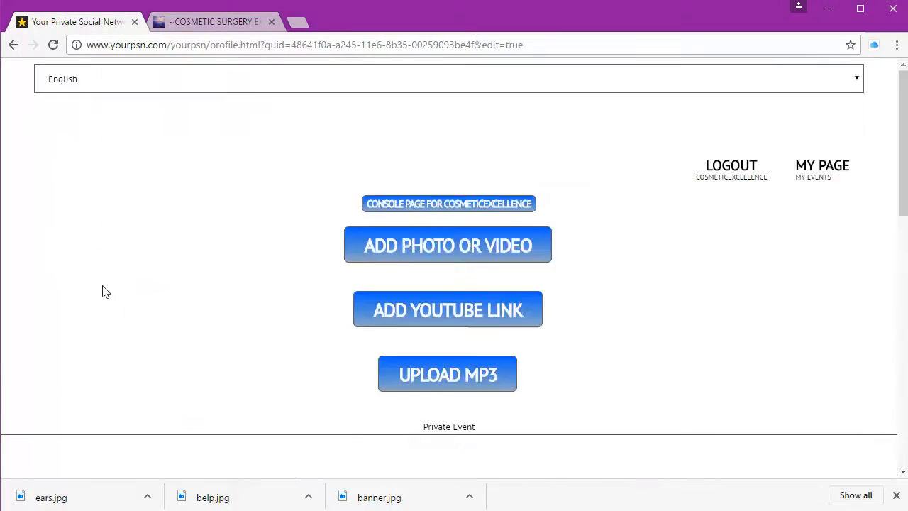
scroll(102, 291, "down", 5)
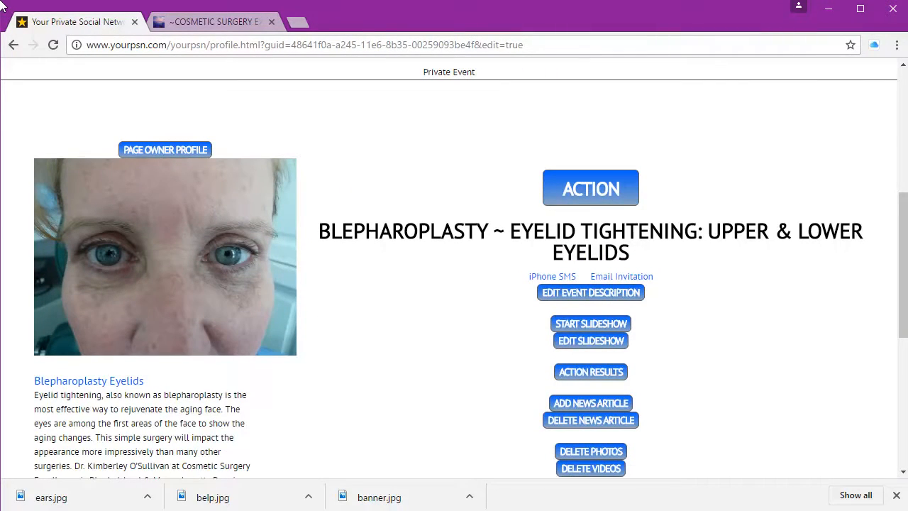
Step: Log in to WordPress with the WordPress.com account and add a new page
left_click(244, 25)
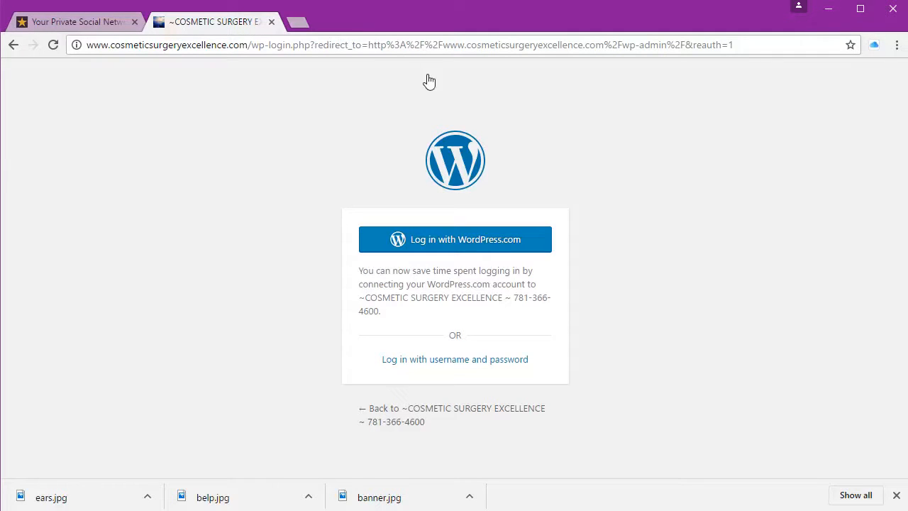
left_click(488, 240)
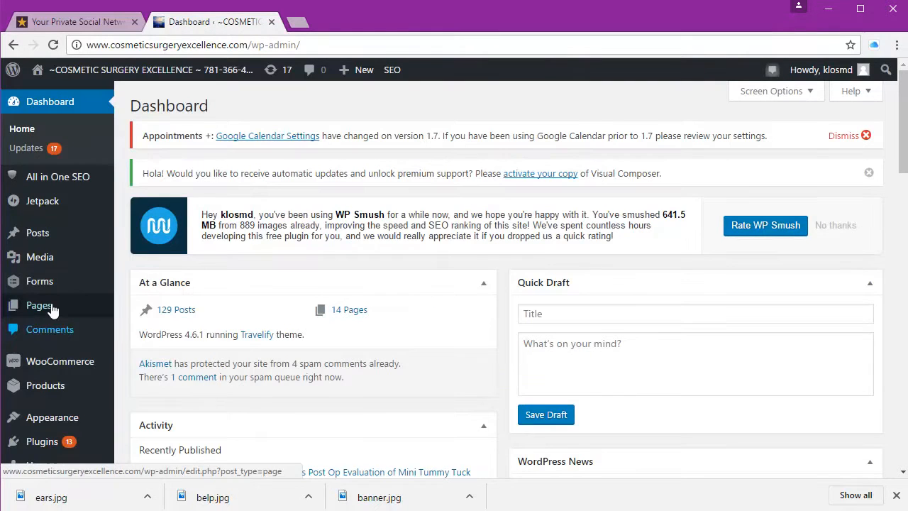
mouse_move(53, 310)
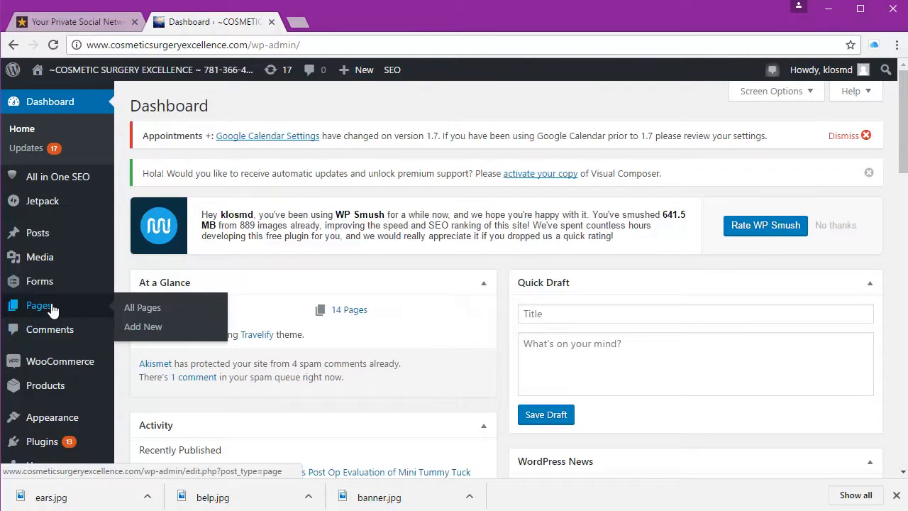
left_click(156, 327)
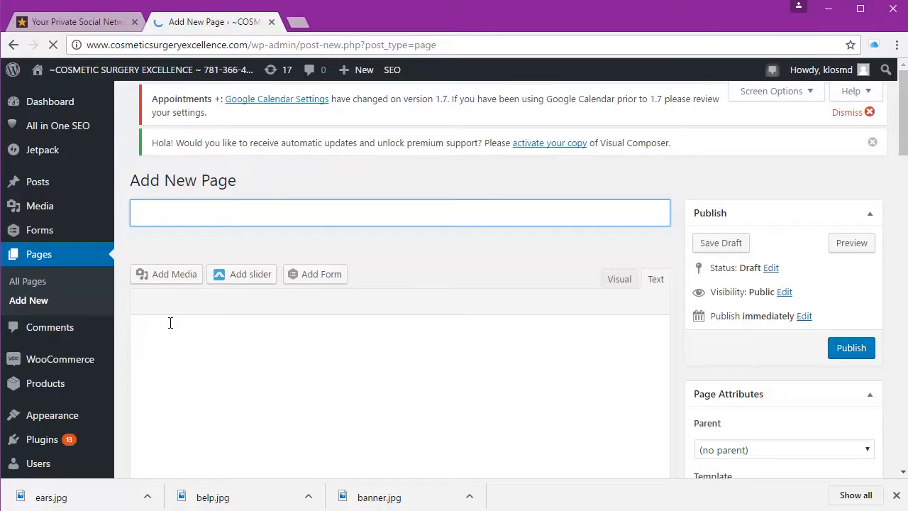
Step: Title the page Eyelids and move into the empty body so the draft saves
type("Eyelids")
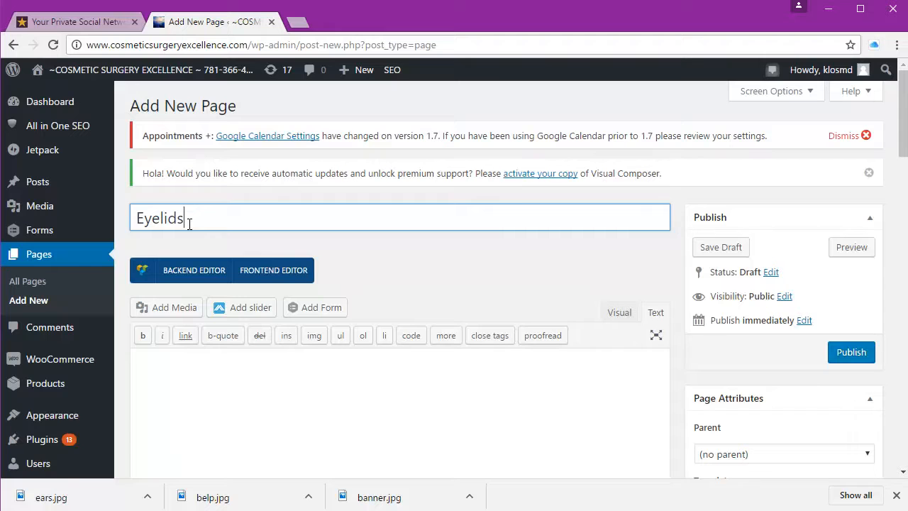
scroll(221, 310, "down", 2)
left_click(221, 305)
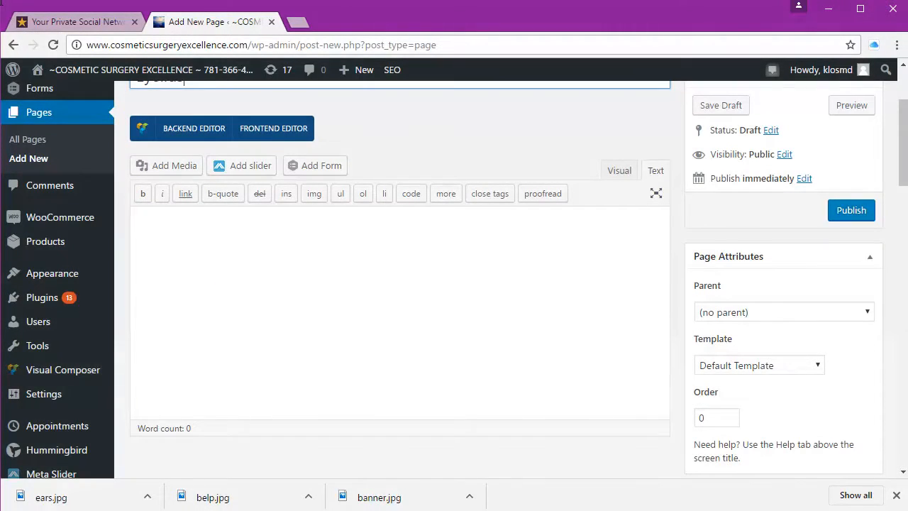
left_click(219, 304)
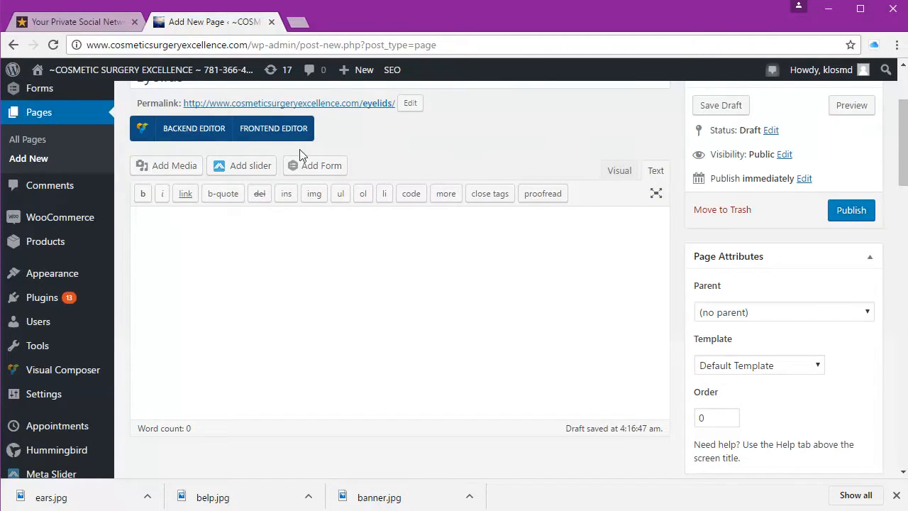
Step: Return to the YourPSN event page and open its embed code generator
left_click(68, 20)
scroll(335, 162, "down", 1)
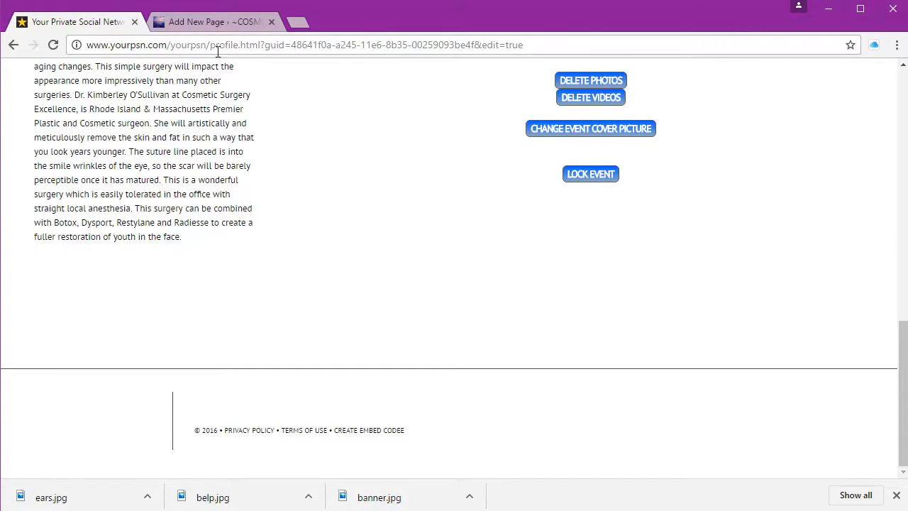
left_click(380, 430)
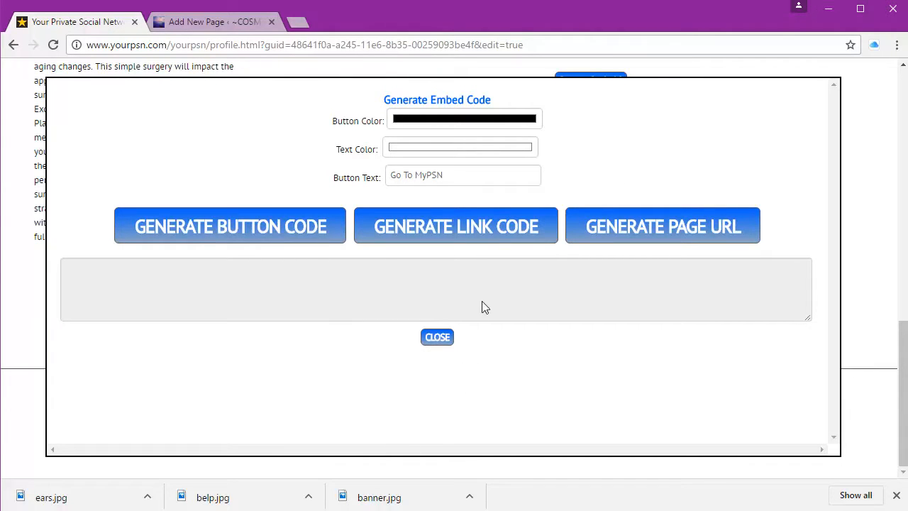
Step: Set the button colour to dark blue and the text colour to white
left_click(500, 126)
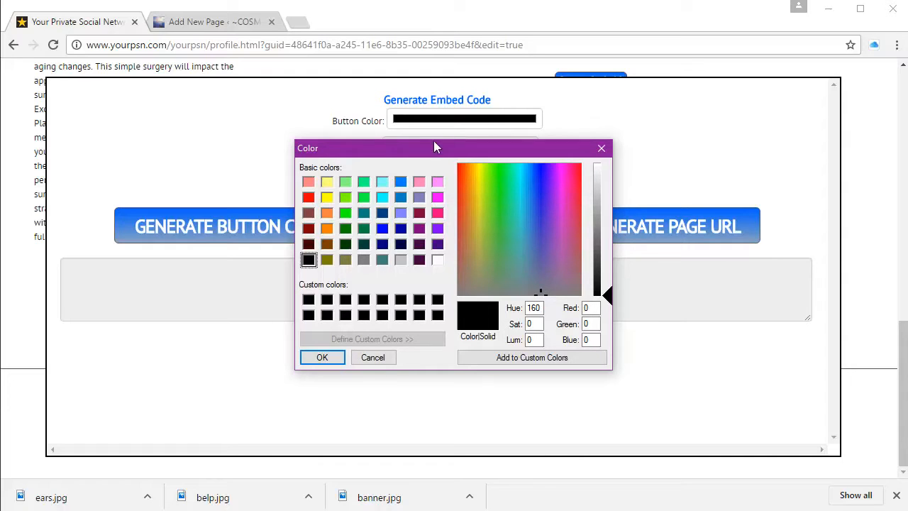
left_click(401, 228)
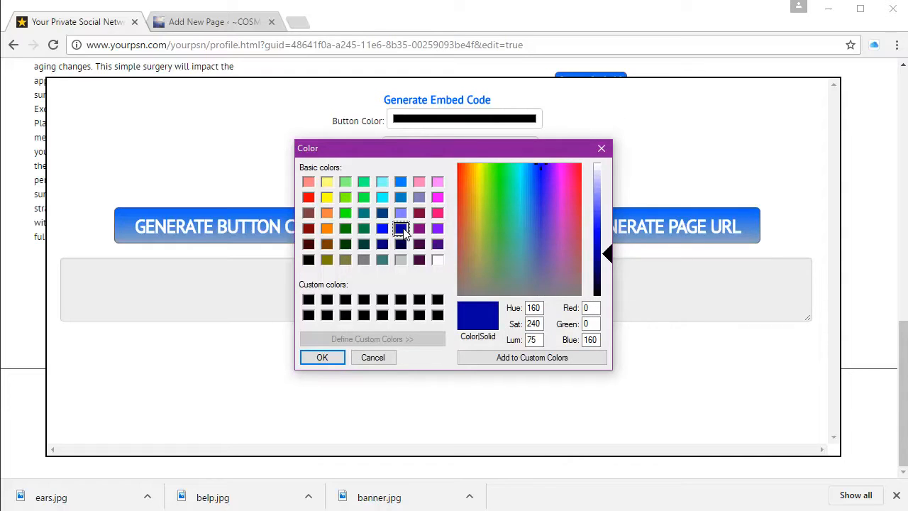
left_click(323, 359)
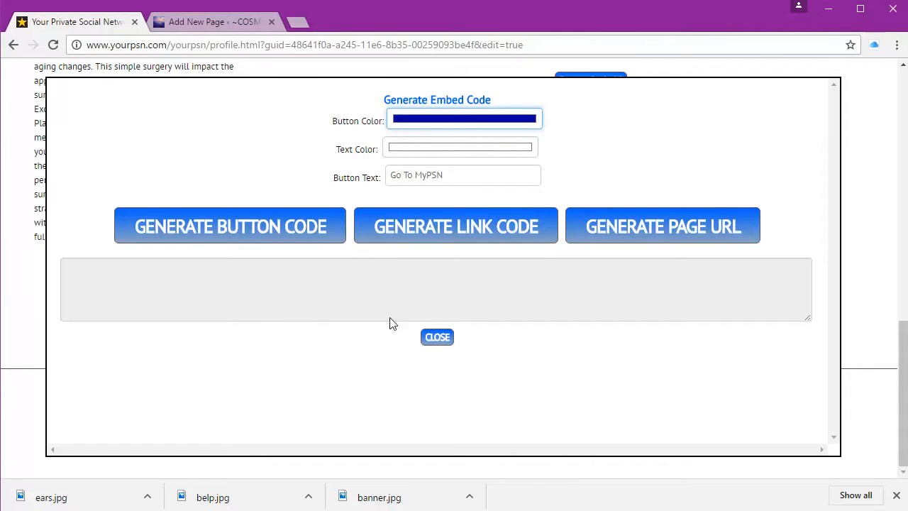
left_click(421, 147)
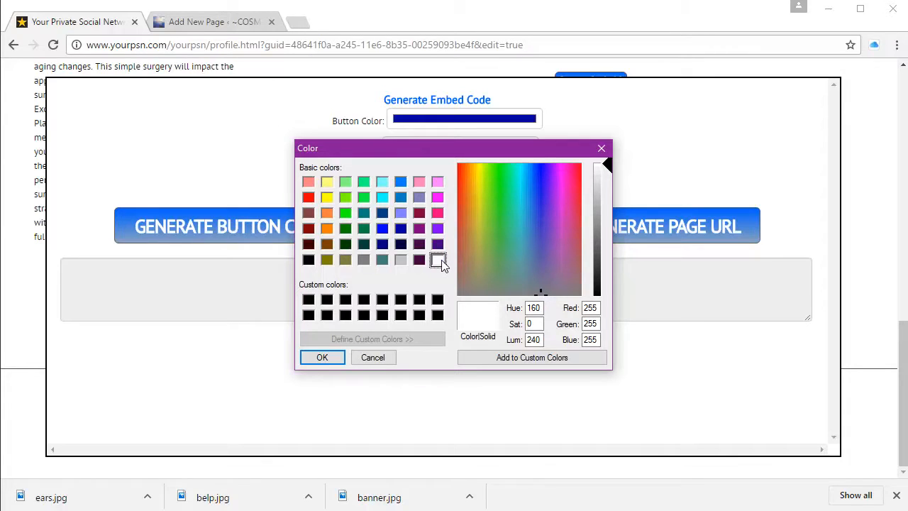
left_click(334, 359)
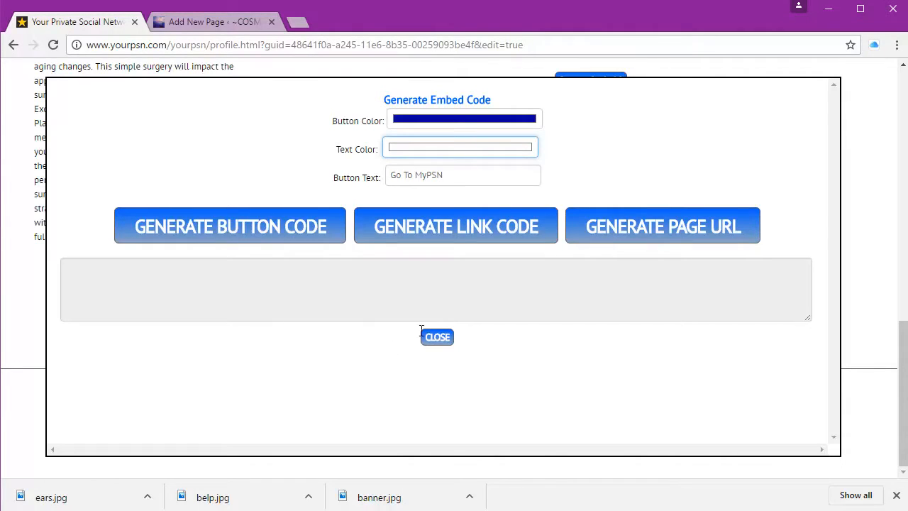
Step: Change the button text to 'Blepharoplasty' and generate its HTML button code
left_click_drag(472, 180, 326, 178)
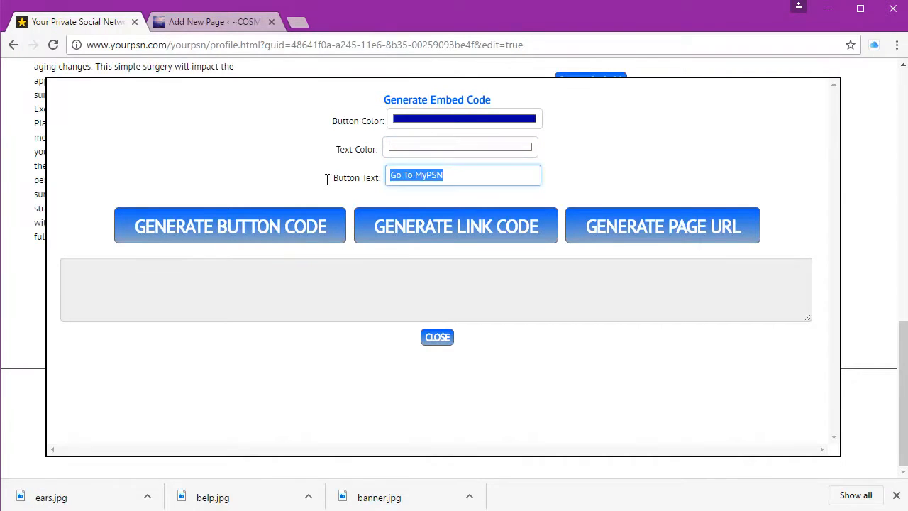
type("Blepharoplasty")
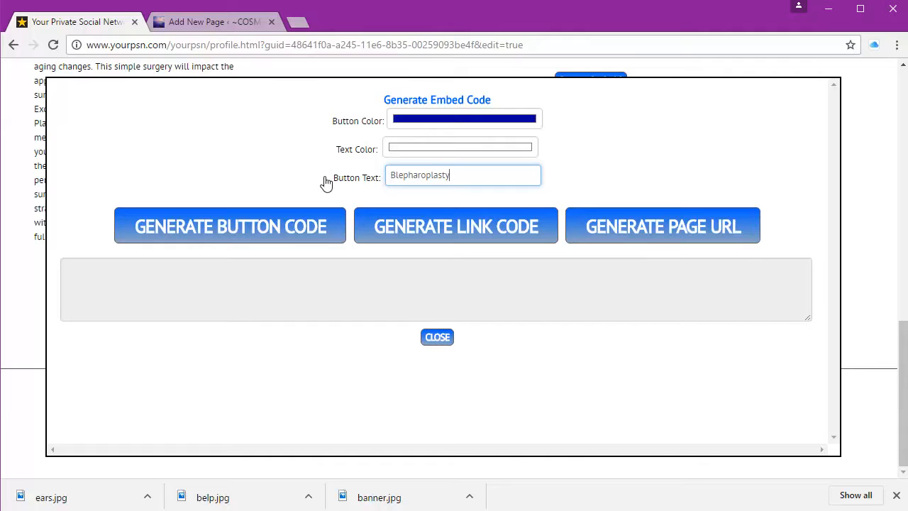
left_click(302, 229)
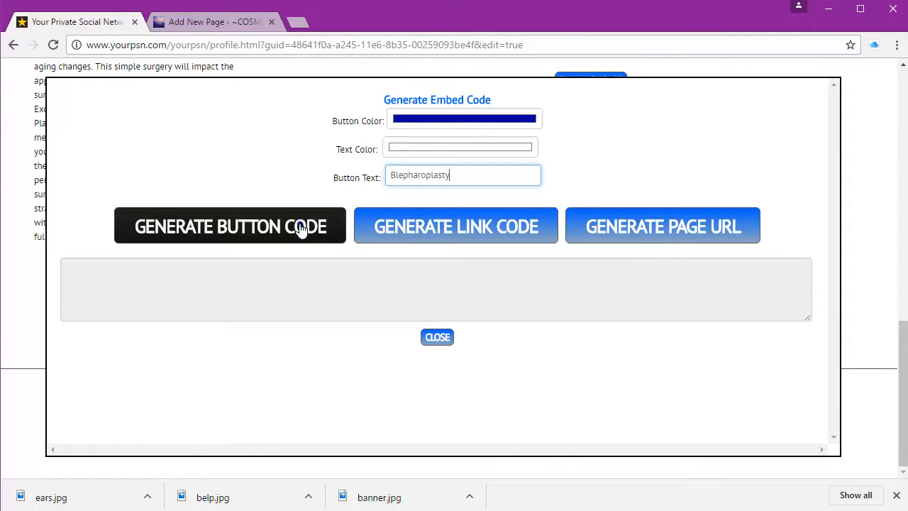
left_click(301, 228)
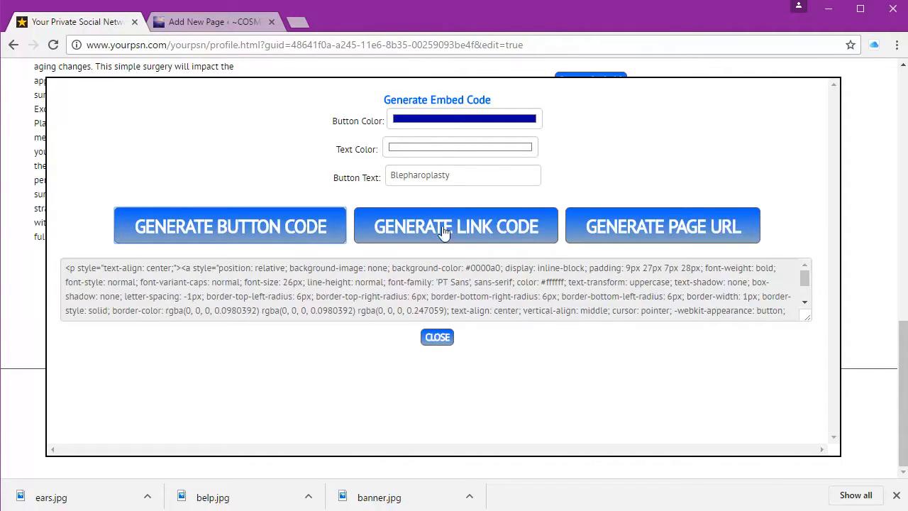
Step: Try the link code and page URL outputs, then return to the button code
left_click(488, 243)
left_click(488, 243)
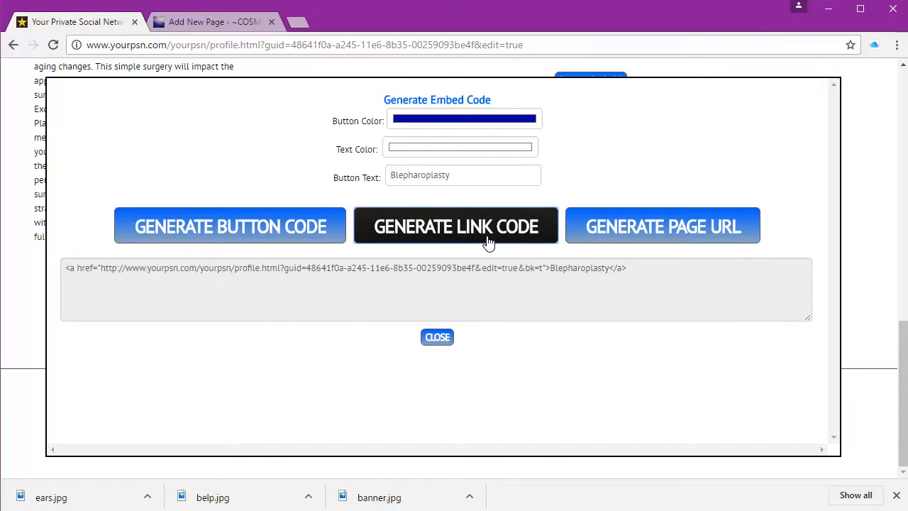
left_click(725, 243)
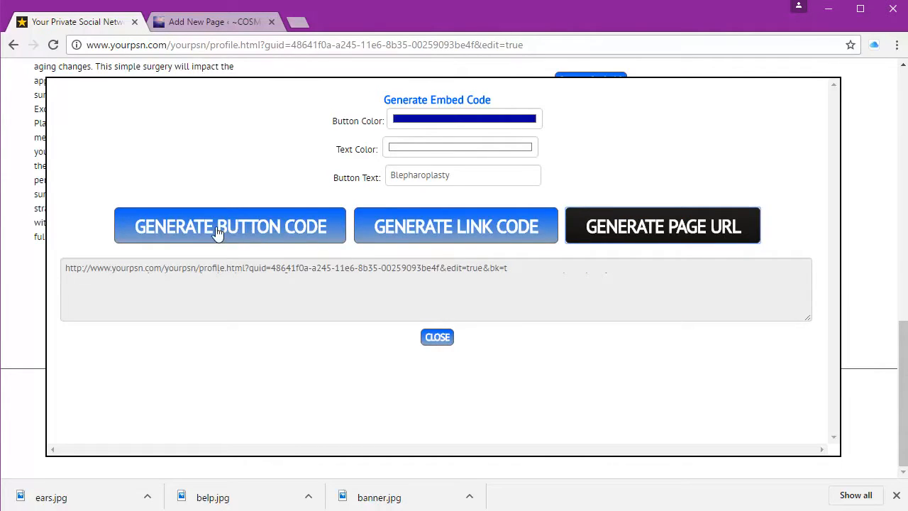
left_click(192, 225)
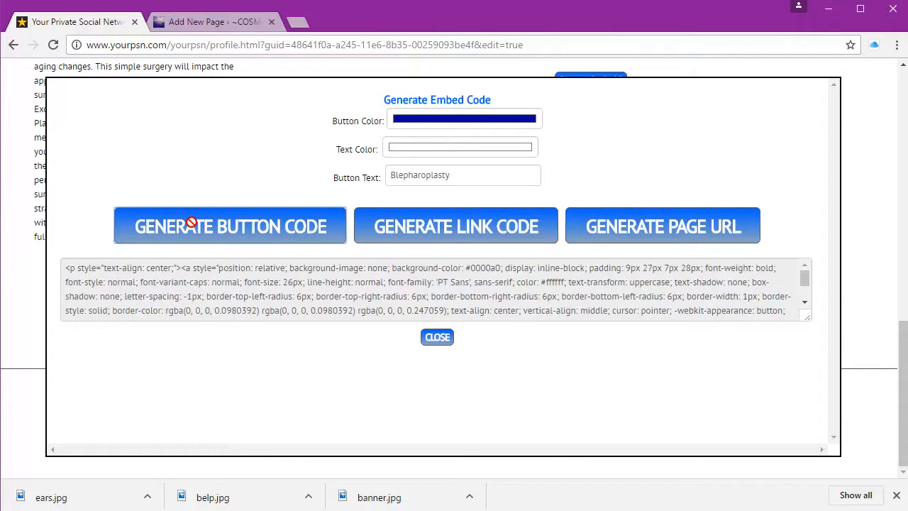
Step: Copy all of the Blepharoplasty button HTML and close the embed code window
double_click(103, 270)
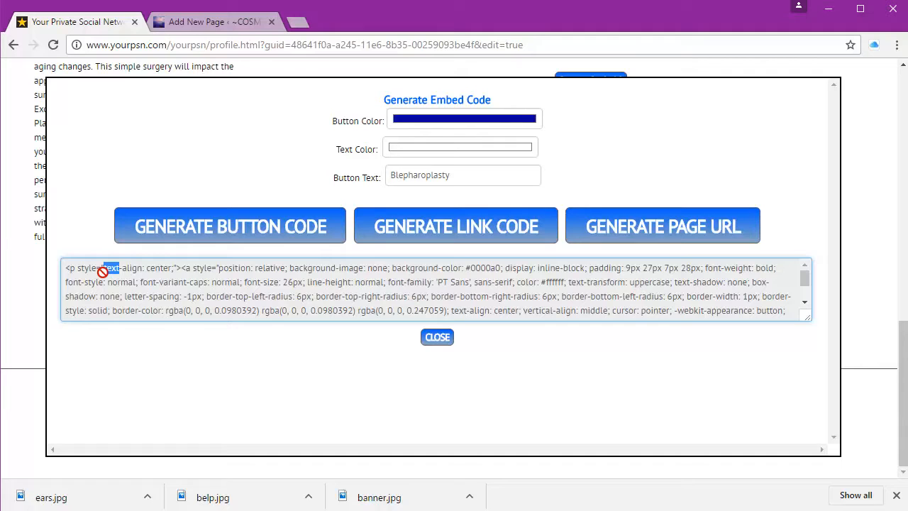
key("ctrl+a")
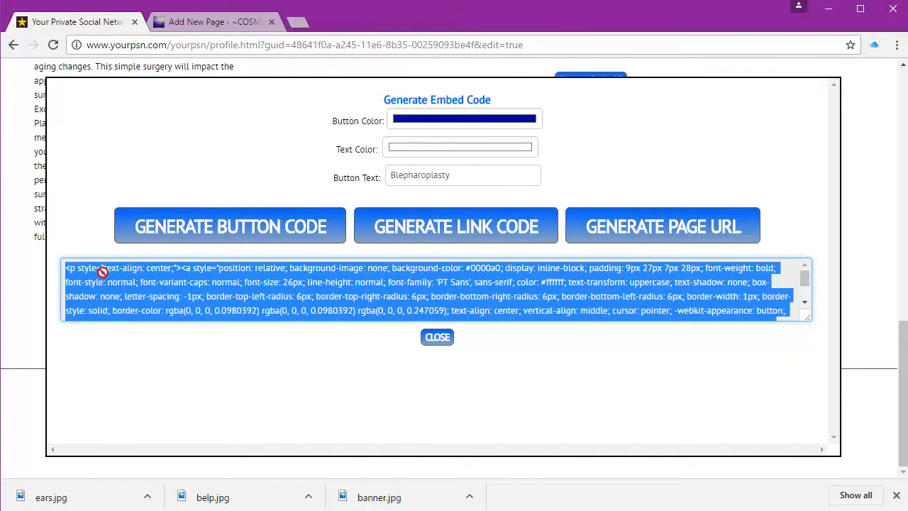
right_click(104, 273)
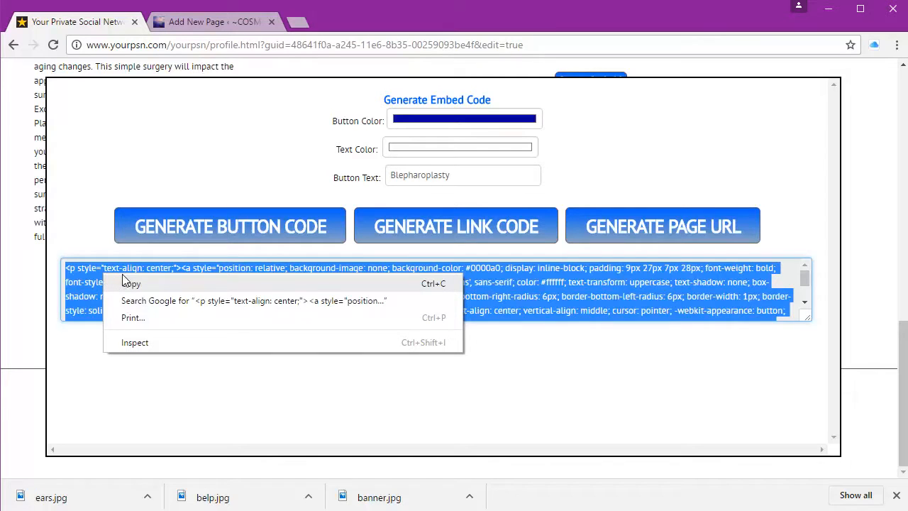
left_click(131, 284)
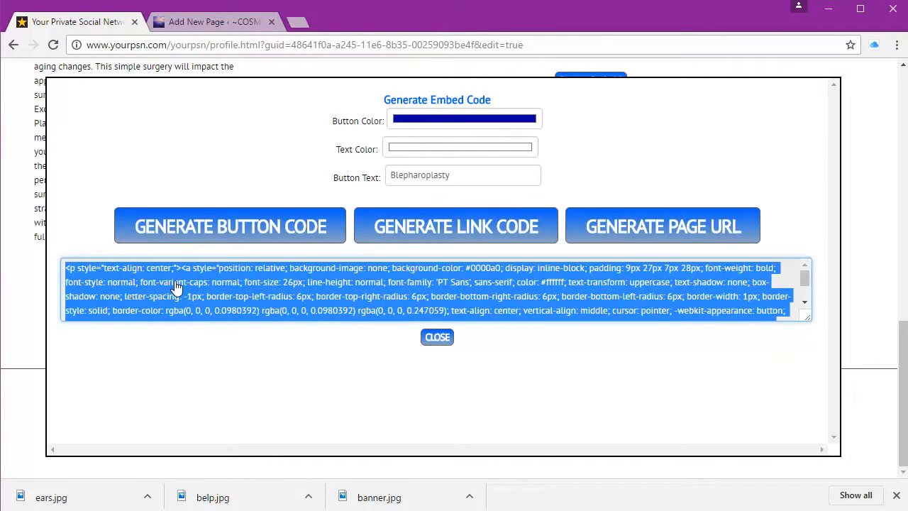
left_click(436, 338)
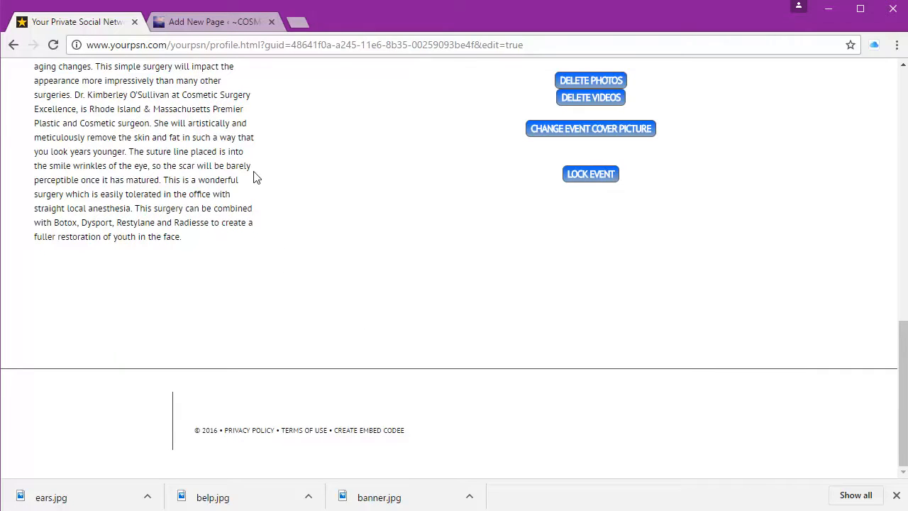
Step: Paste the Blepharoplasty button code into the WordPress Eyelids page and preview it rendered
left_click(239, 21)
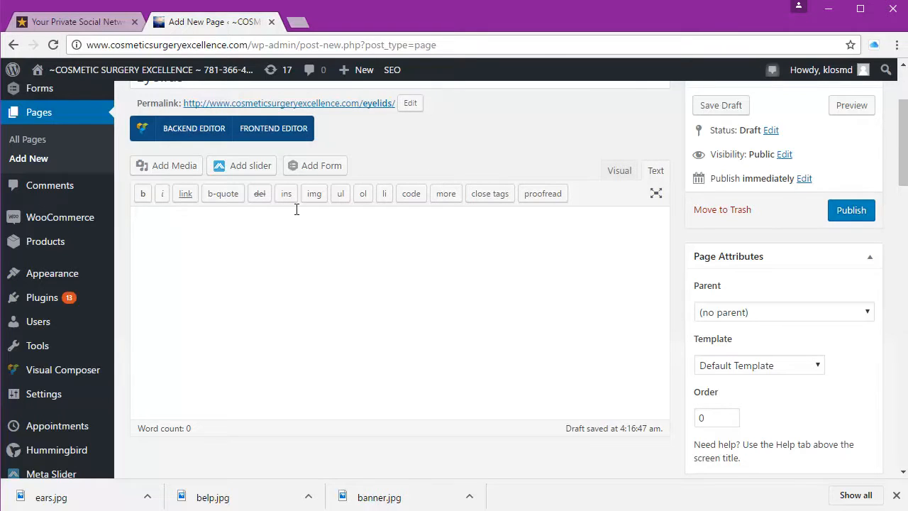
right_click(275, 240)
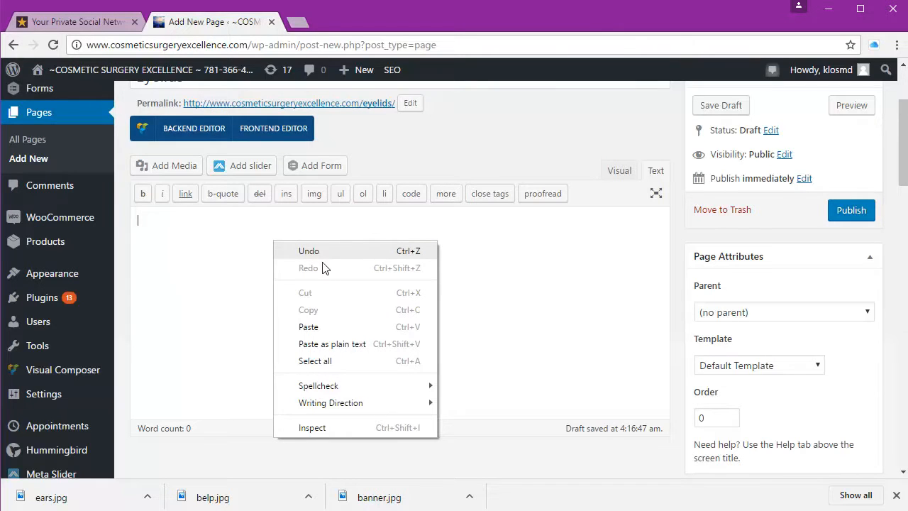
left_click(340, 327)
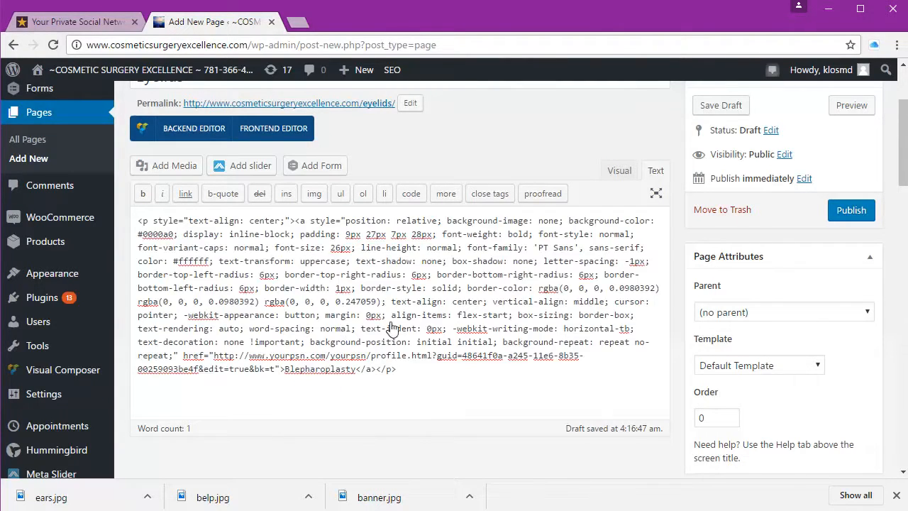
left_click(622, 176)
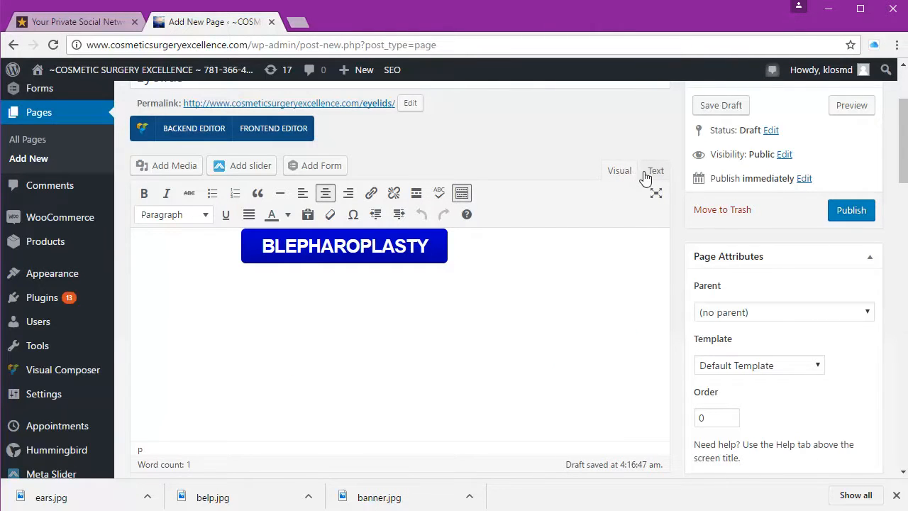
left_click(654, 174)
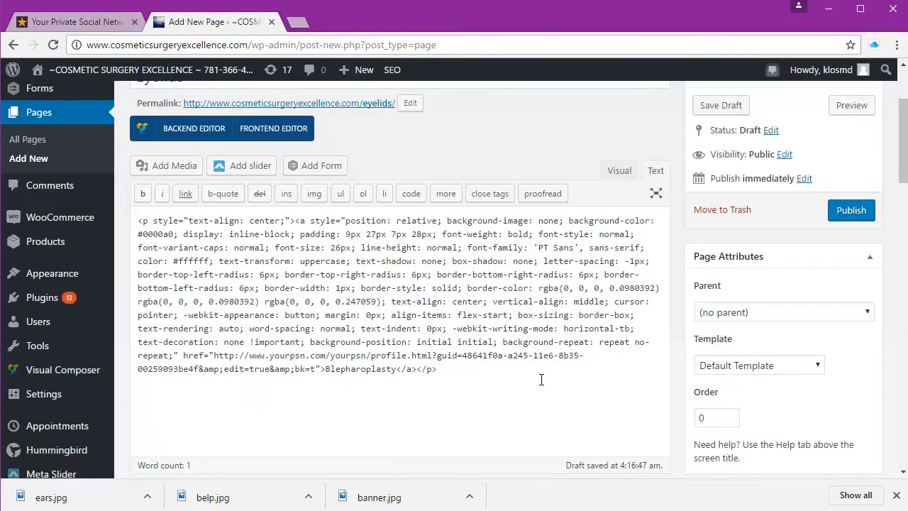
Step: Add a new line 'Chat with me at' below the button code, then return to YourPSN
left_click(541, 380)
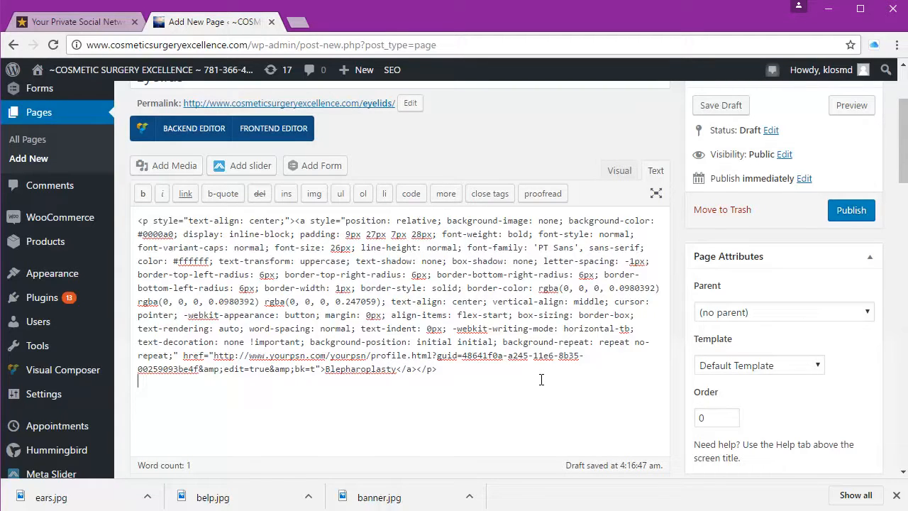
key("Return")
type("Chat with me at my")
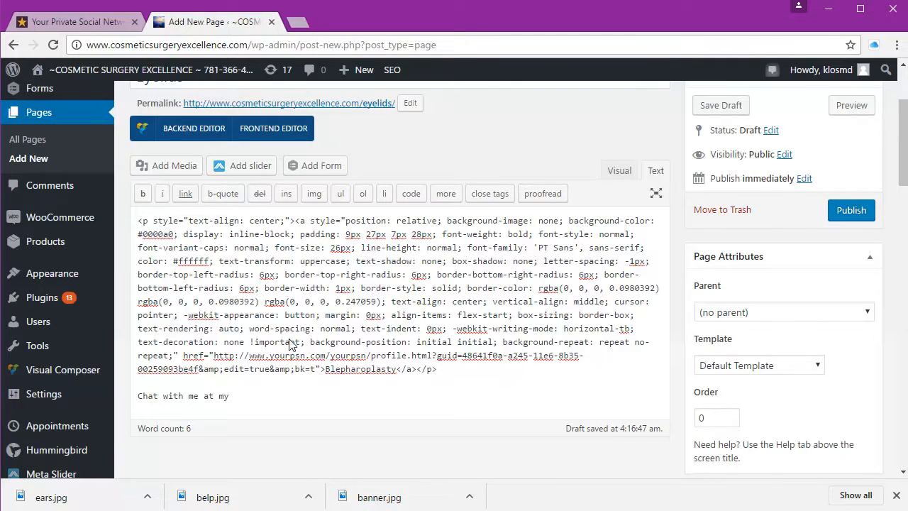
left_click(92, 22)
scroll(307, 217, "up", 4)
scroll(307, 218, "up", 2)
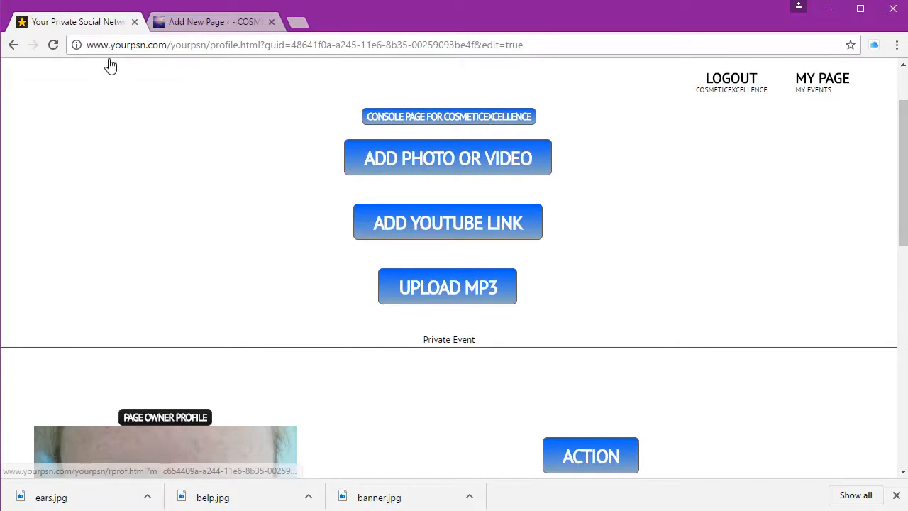
Step: Open the owner profile's chat link generator and make the button colour dark blue
left_click(181, 426)
scroll(162, 393, "down", 1)
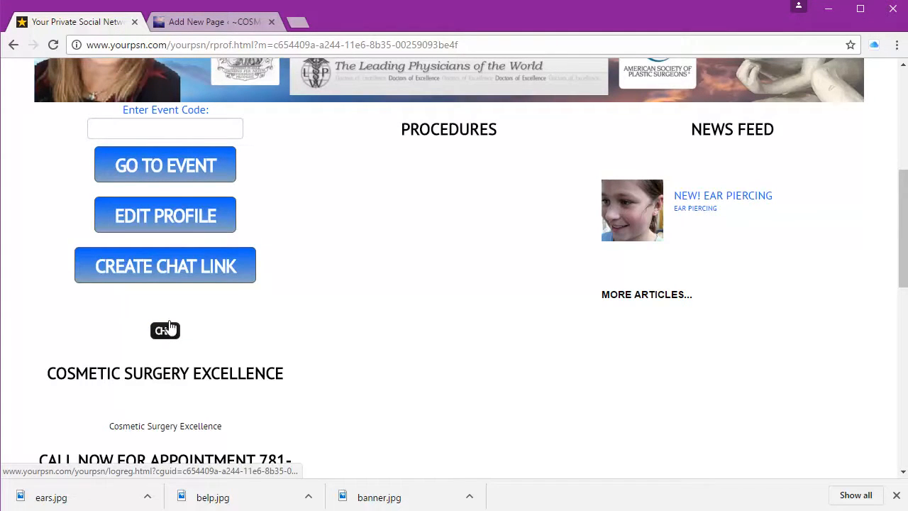
left_click(175, 267)
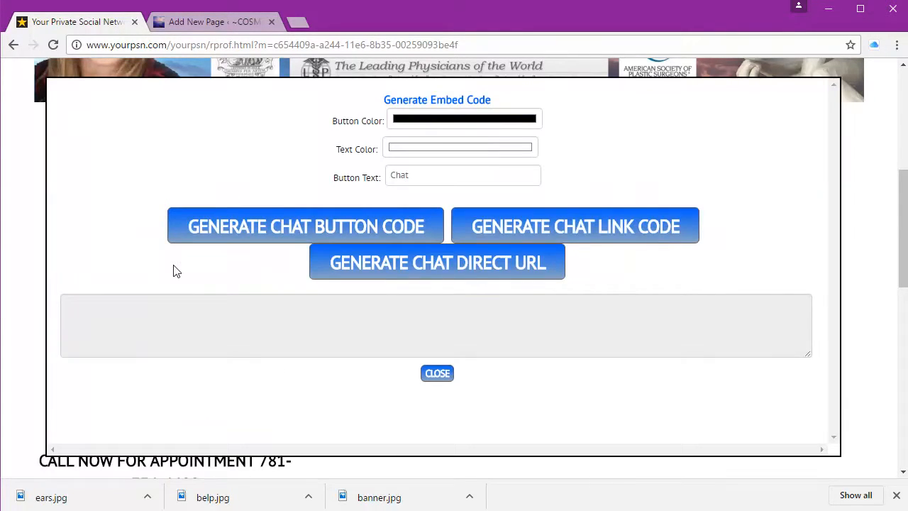
left_click(443, 122)
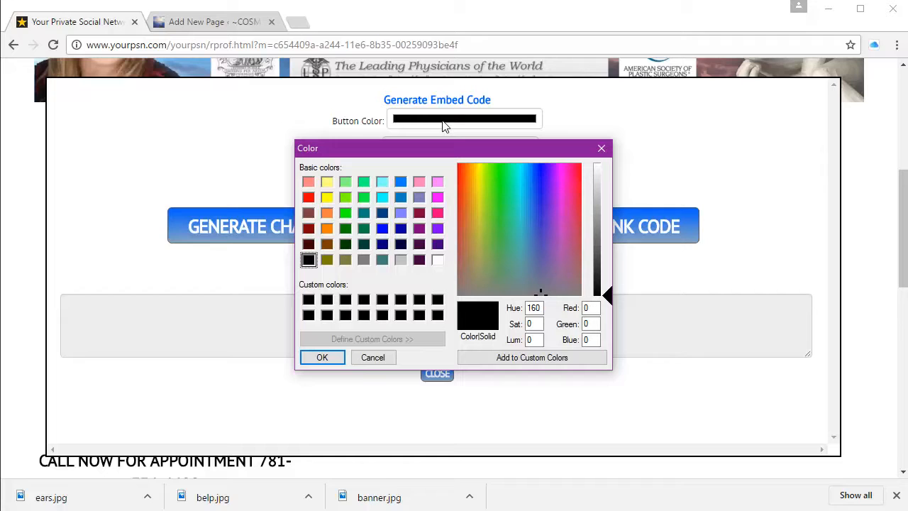
left_click(400, 230)
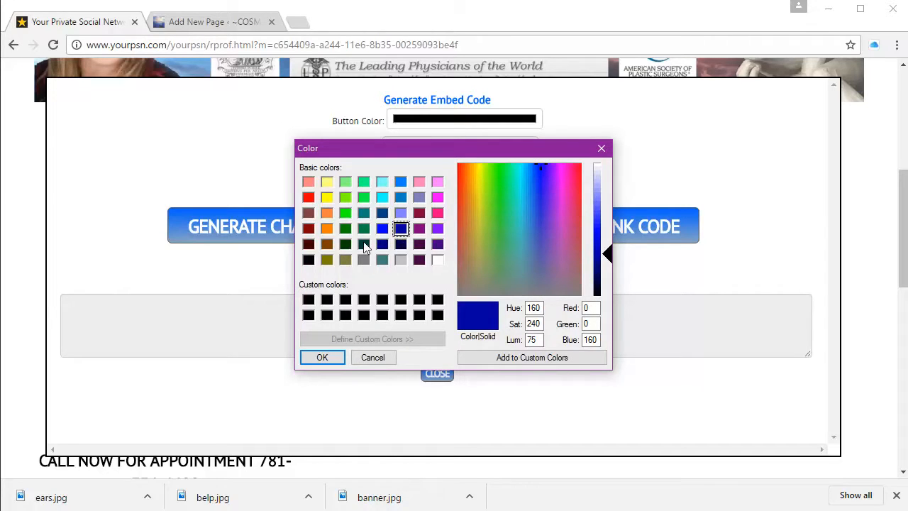
left_click(323, 357)
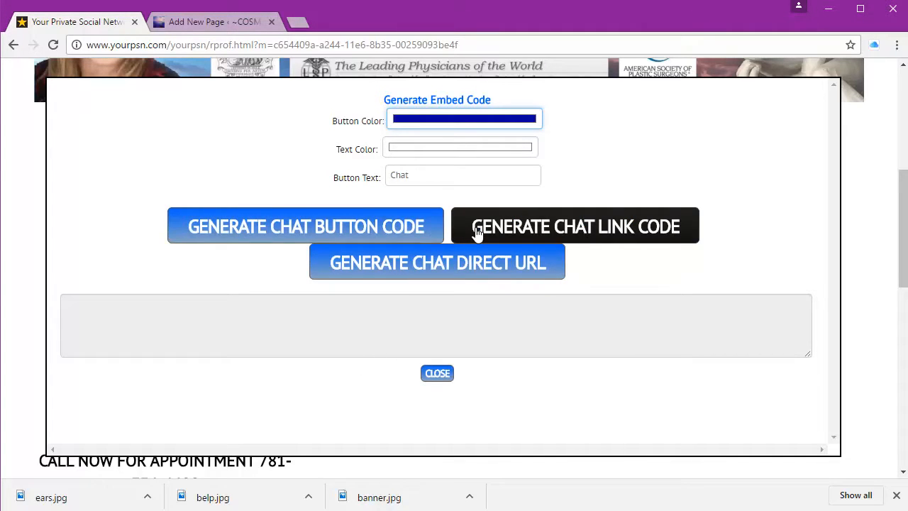
Step: Generate and copy the plain Chat link code, then return to the WordPress Eyelids editor
left_click(415, 229)
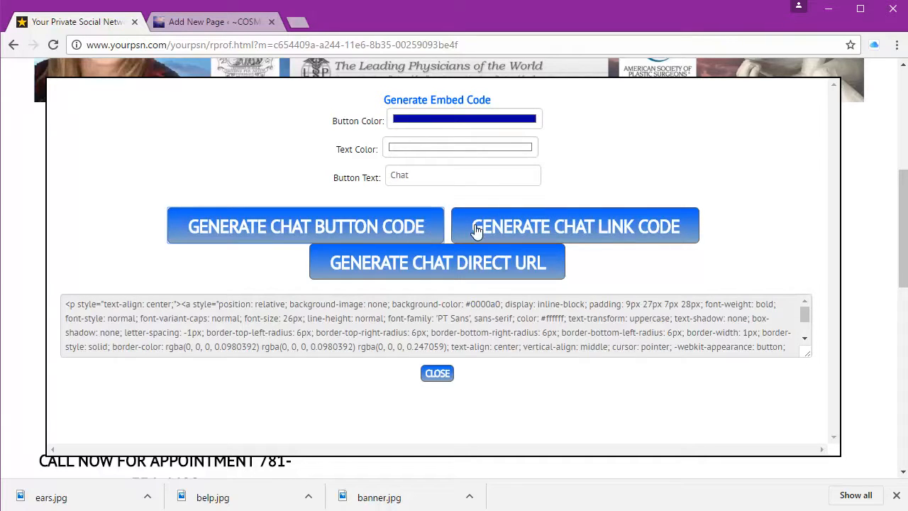
left_click(535, 230)
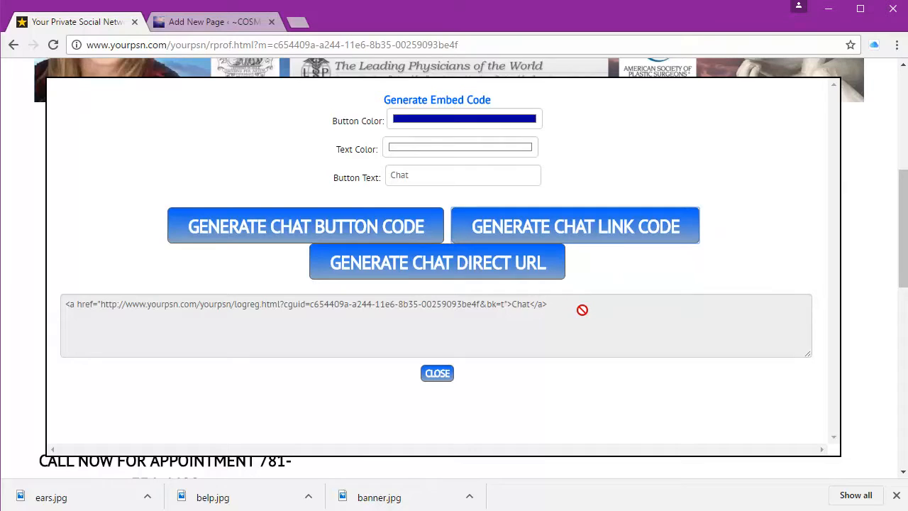
left_click_drag(582, 310, 27, 290)
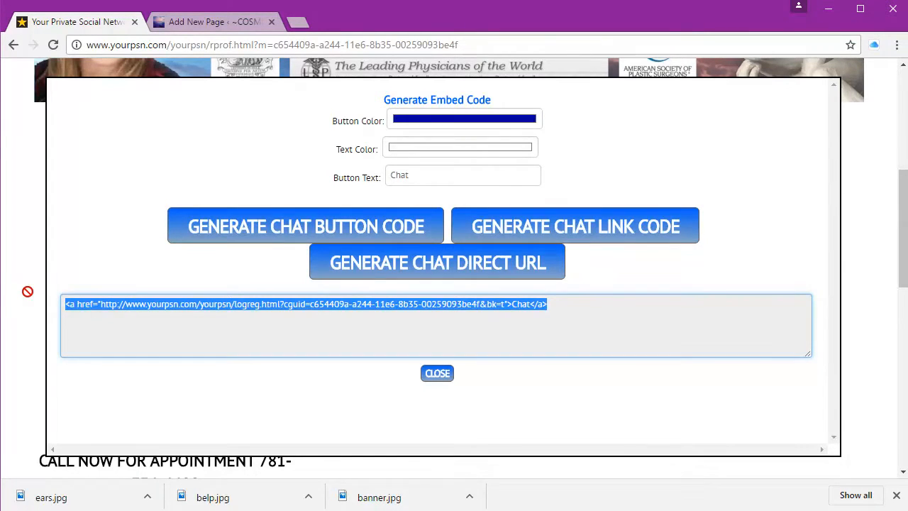
right_click(183, 307)
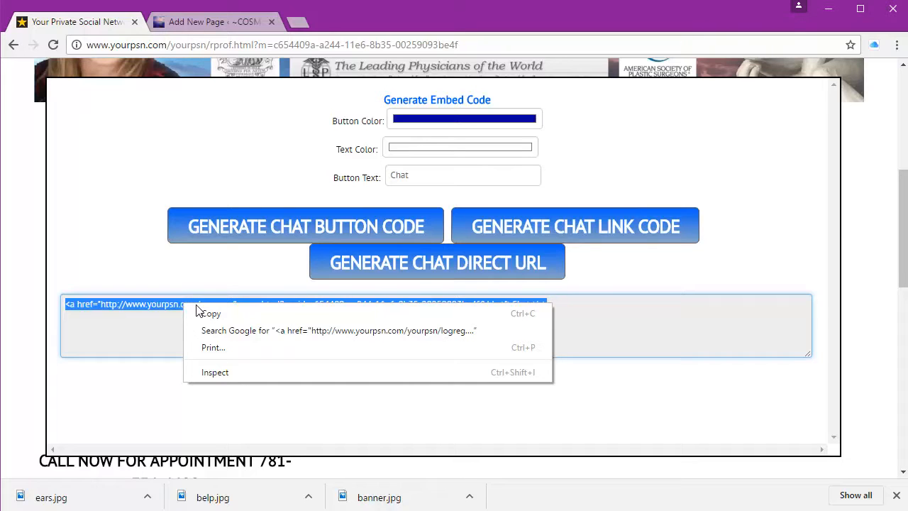
left_click(204, 313)
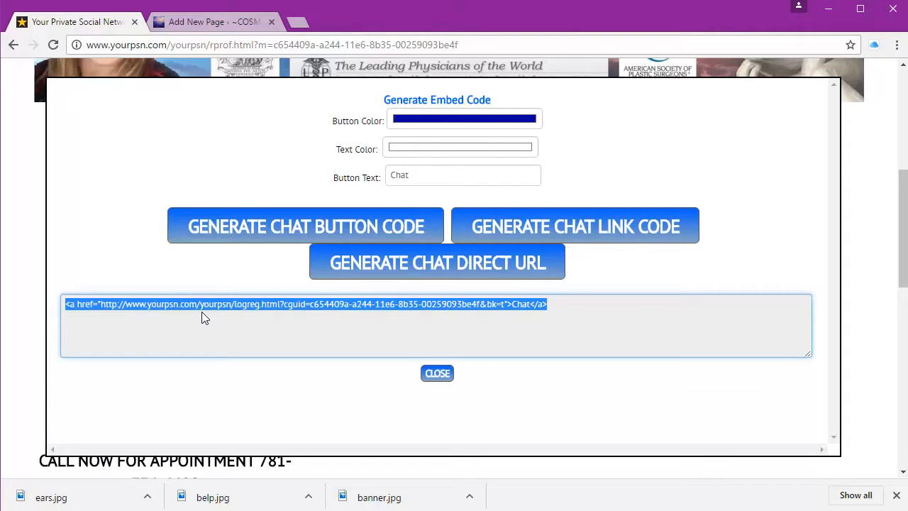
left_click(227, 20)
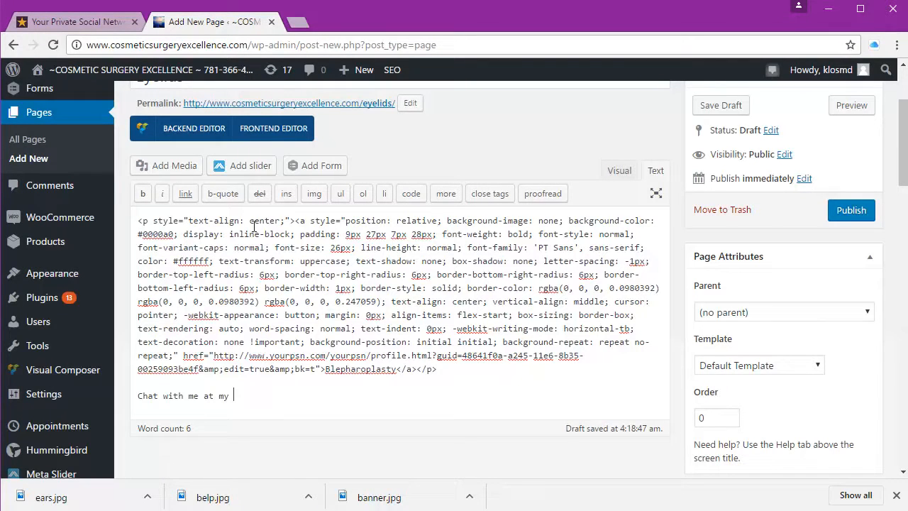
right_click(256, 397)
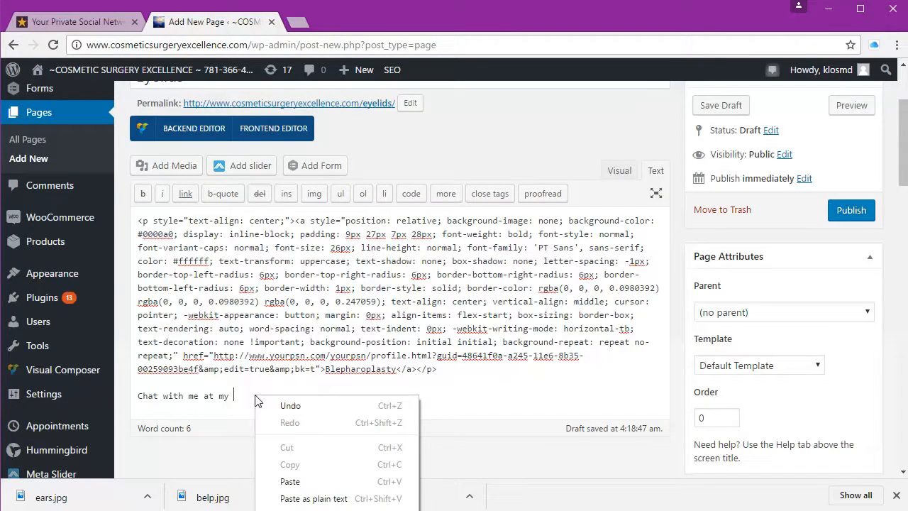
Step: Paste the Chat link after the sentence, verify its URL in Visual view, then return to YourPSN
left_click(317, 487)
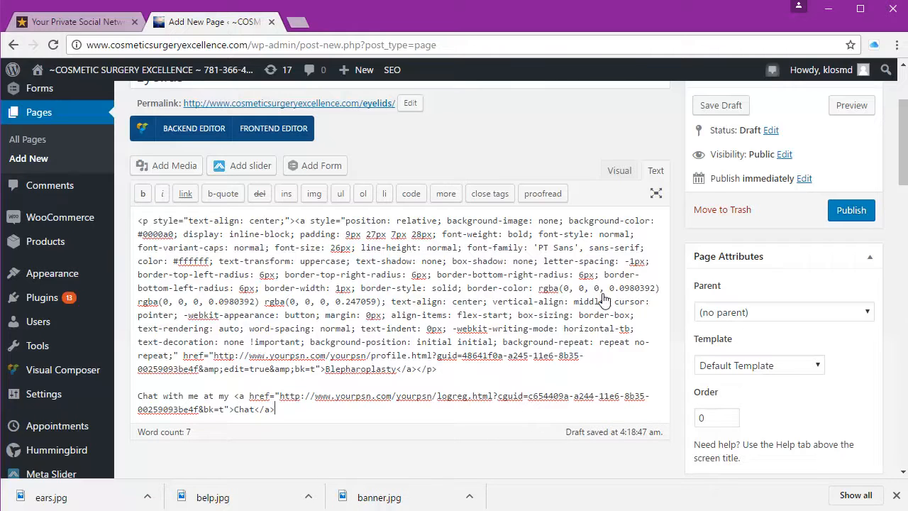
left_click(619, 171)
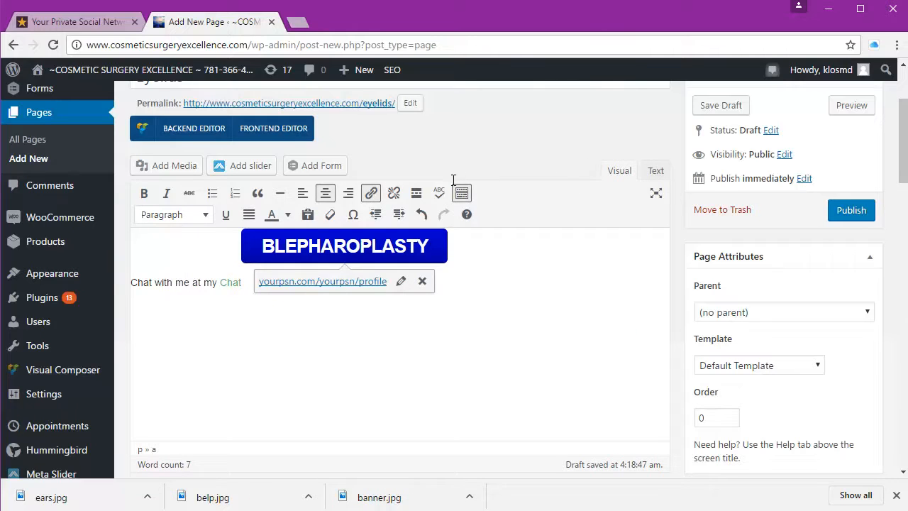
left_click(282, 338)
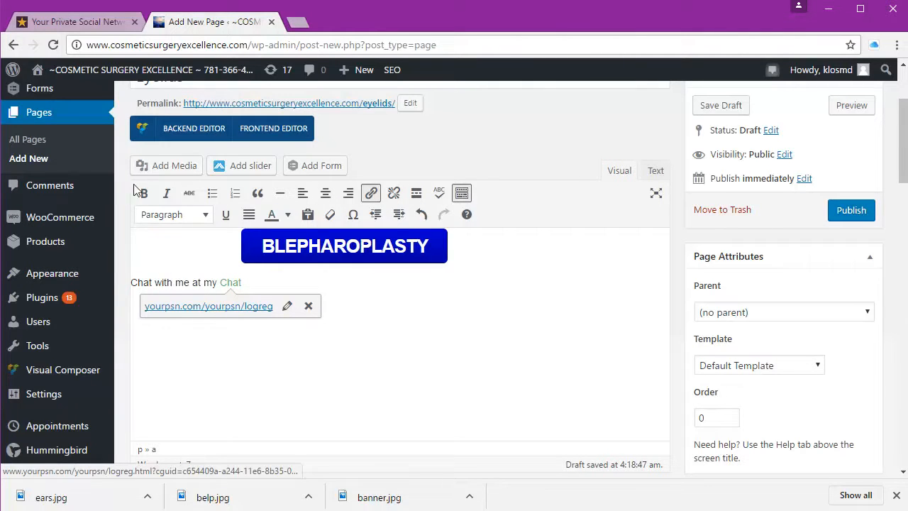
left_click(120, 25)
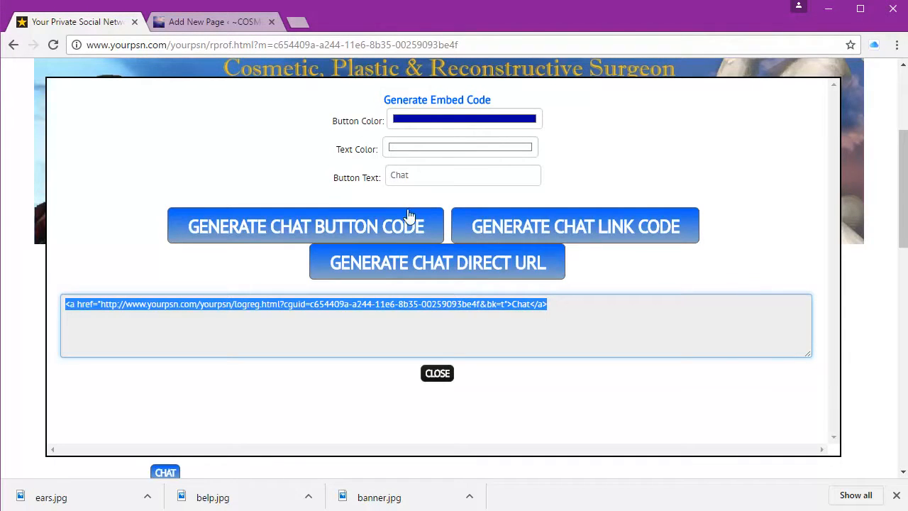
Step: Open the NEW! EAR PIERCING news article and its embed code generator
left_click(436, 375)
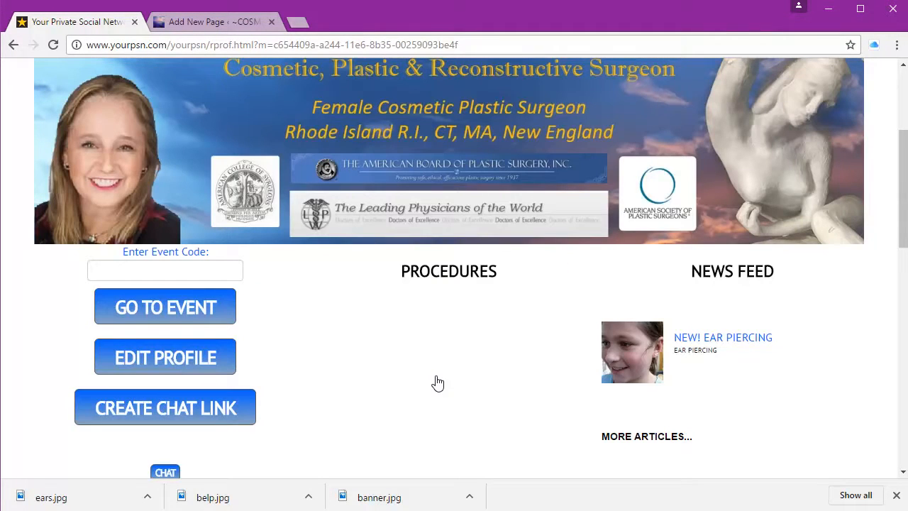
left_click(687, 341)
scroll(417, 321, "down", 2)
scroll(417, 320, "down", 1)
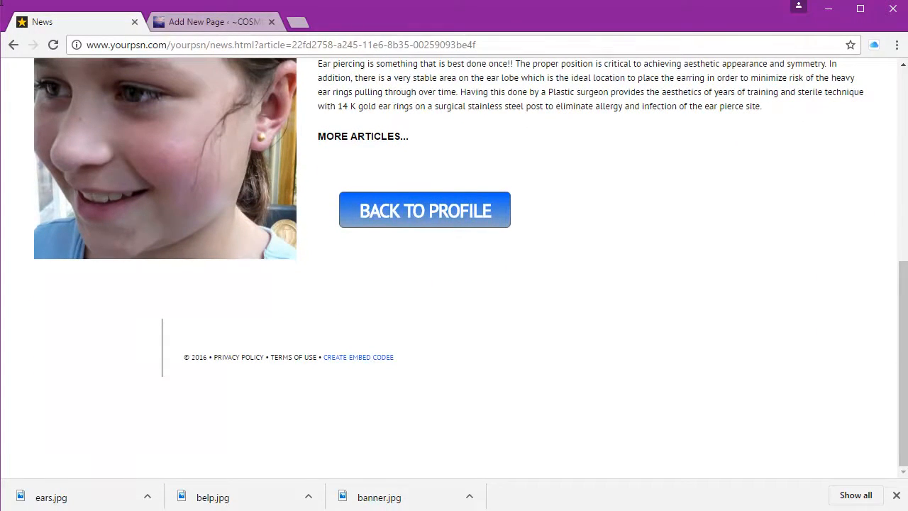
left_click(373, 357)
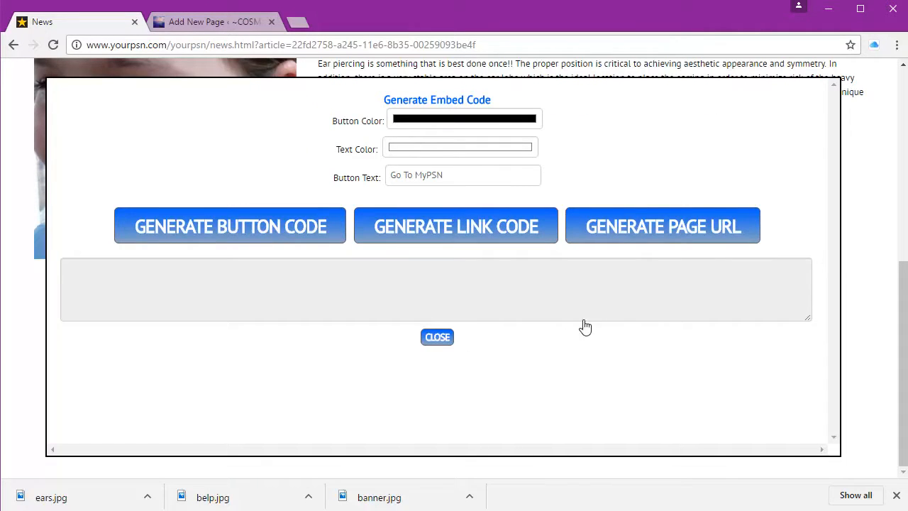
Step: Generate and copy the article's page URL, then go back to WordPress
left_click(640, 238)
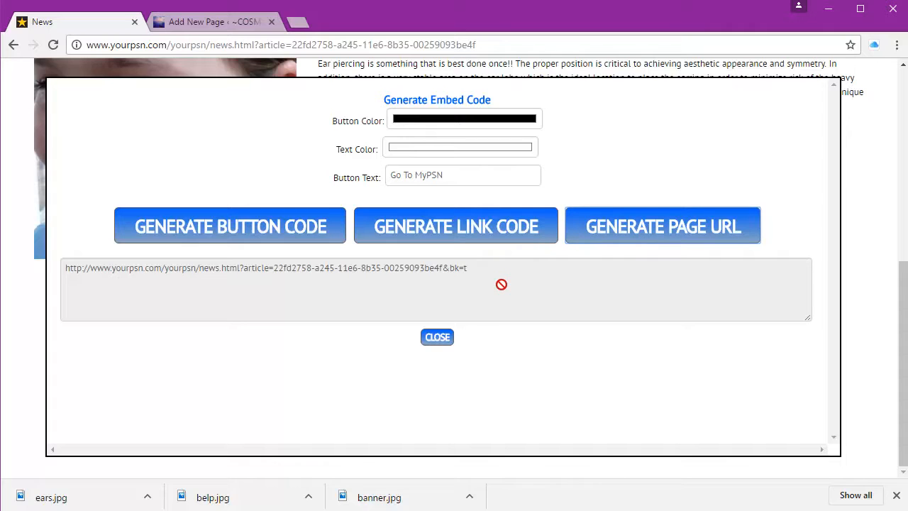
left_click_drag(501, 284, 150, 275)
right_click(149, 275)
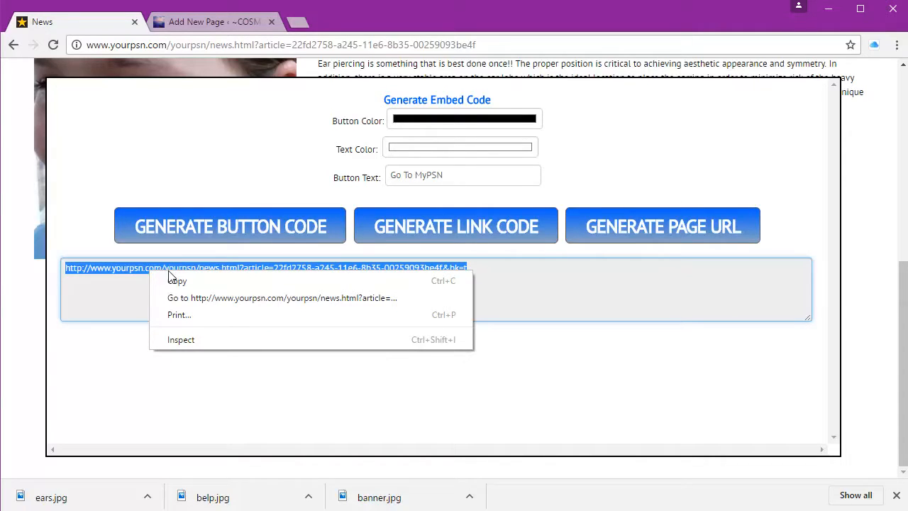
left_click(188, 287)
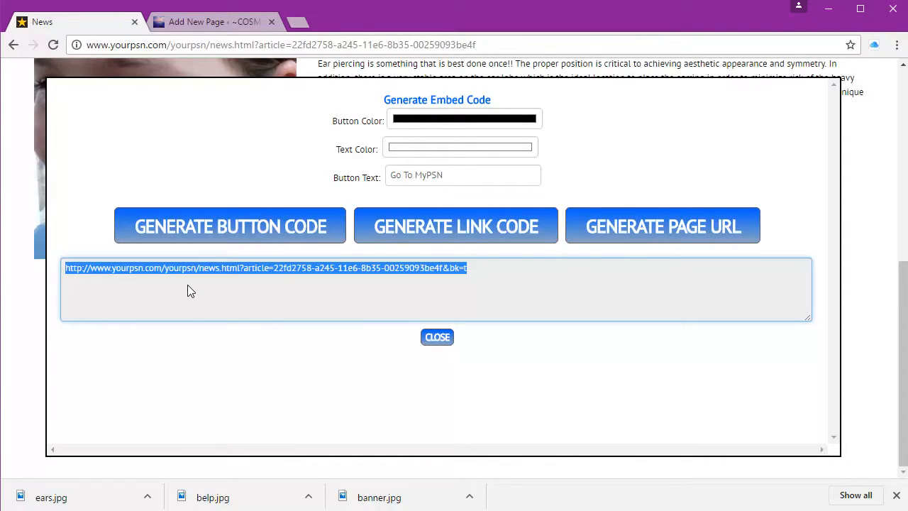
left_click(235, 22)
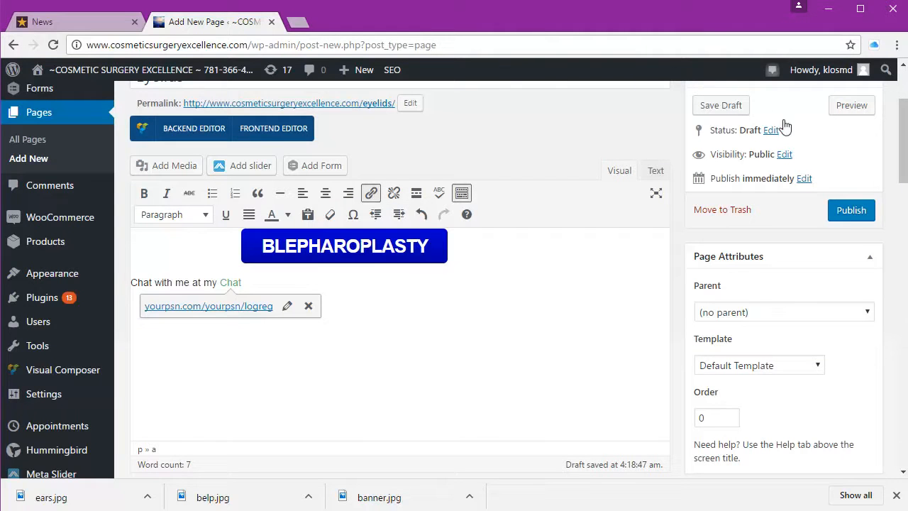
Step: Publish the Eyelids page
left_click(837, 216)
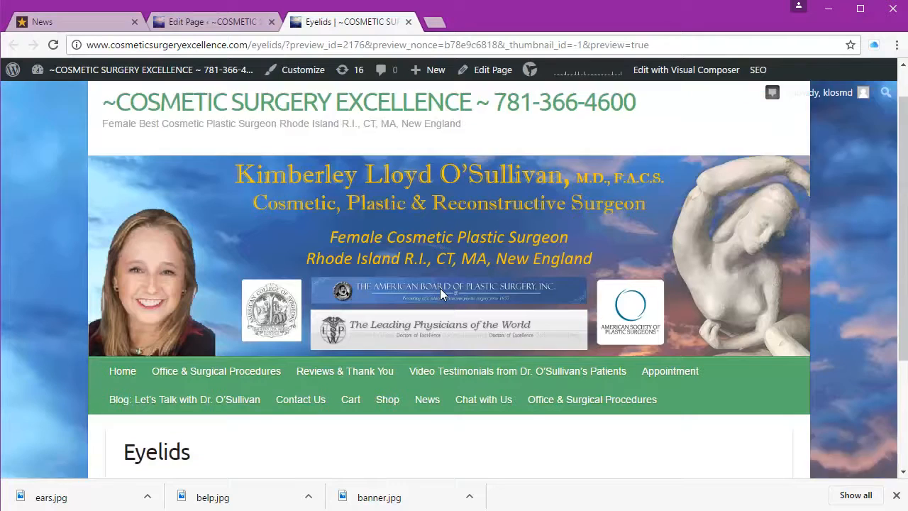
scroll(440, 289, "down", 3)
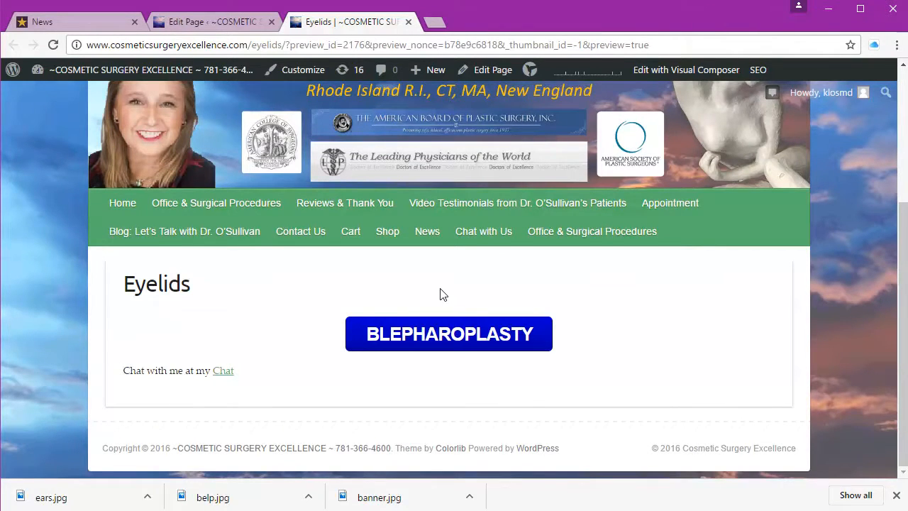
scroll(440, 292, "up", 2)
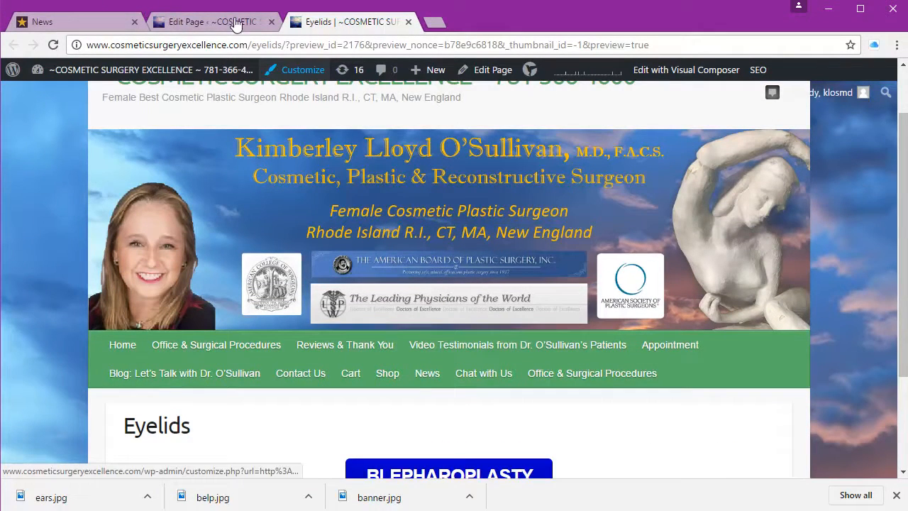
Step: Open the Customizer's Menus section and show the Main Menu's items
left_click(303, 69)
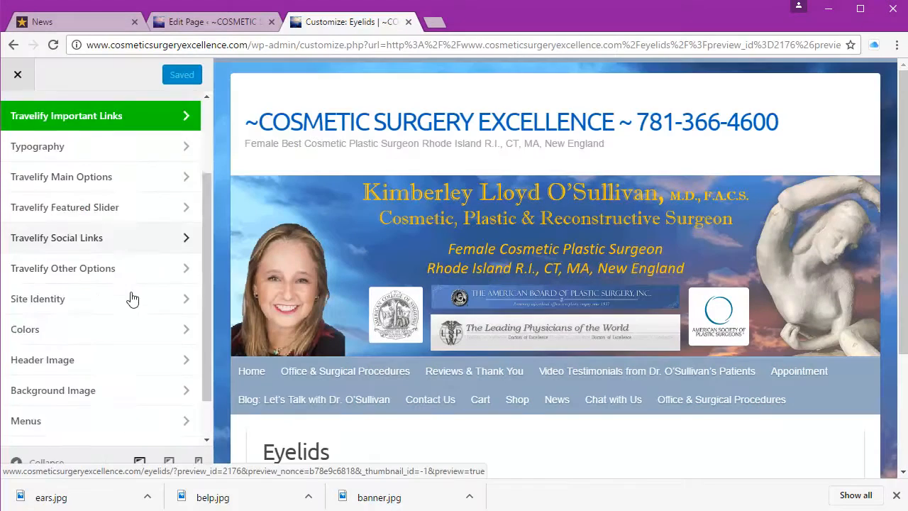
scroll(133, 299, "down", 1)
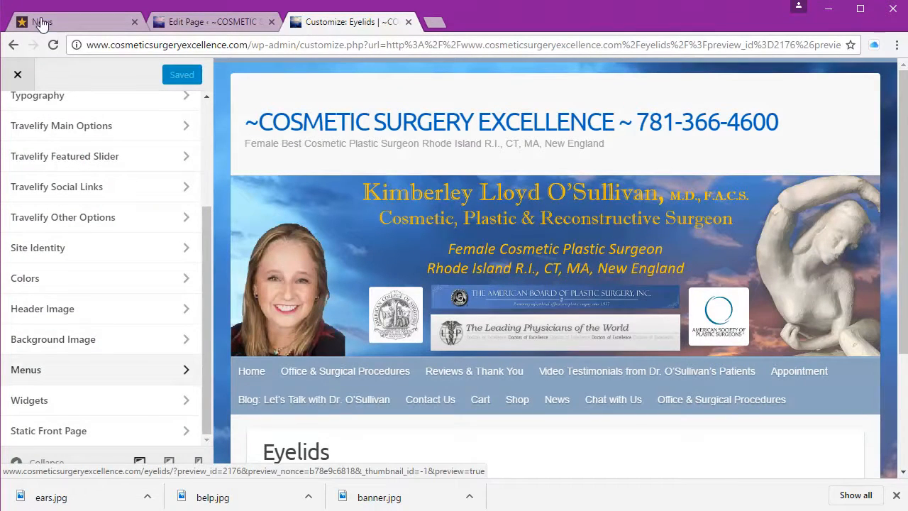
left_click(105, 375)
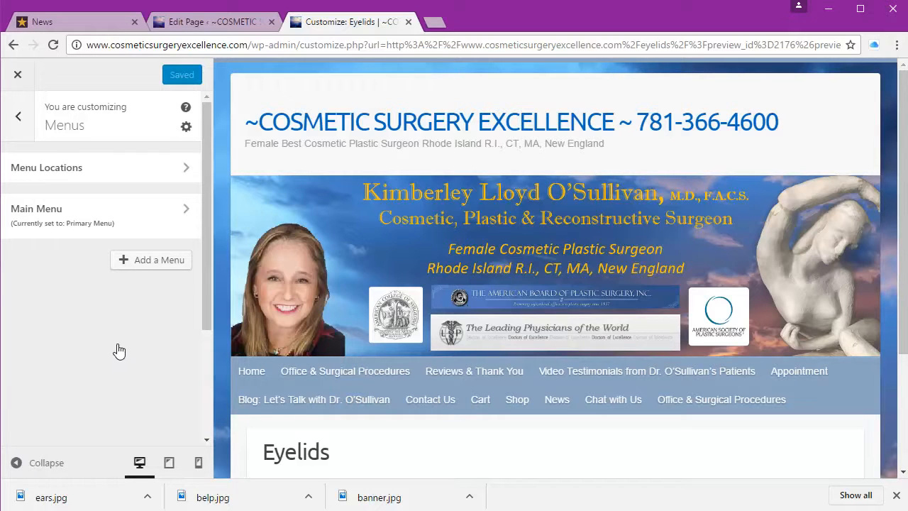
left_click(123, 224)
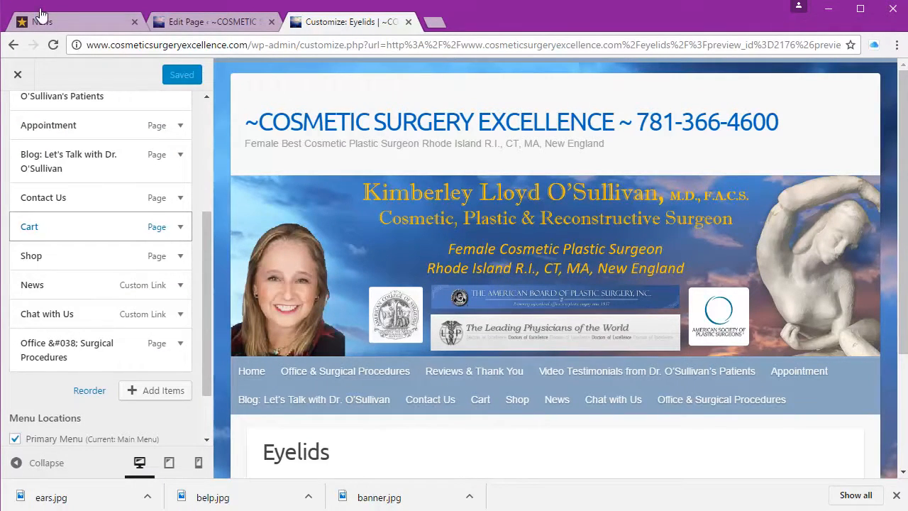
Step: Start a new Custom Link menu item and paste the copied ear piercing article URL
left_click(144, 399)
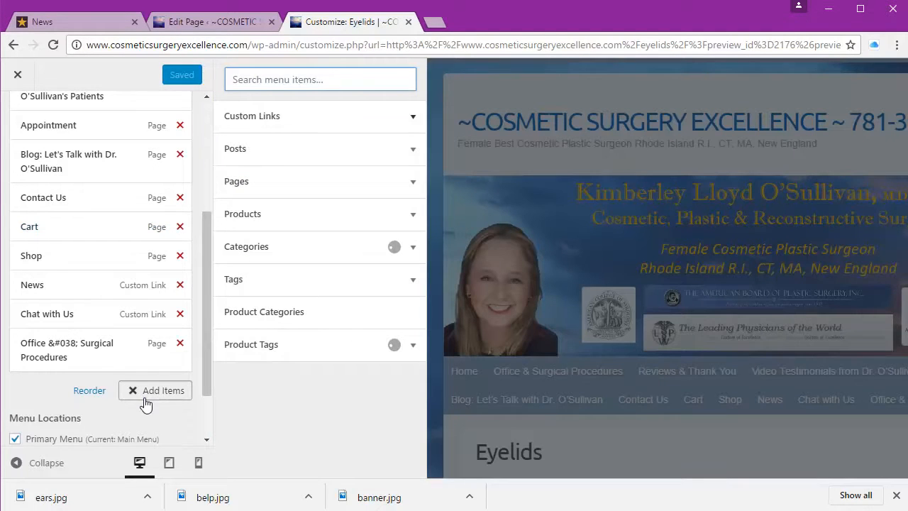
left_click(316, 119)
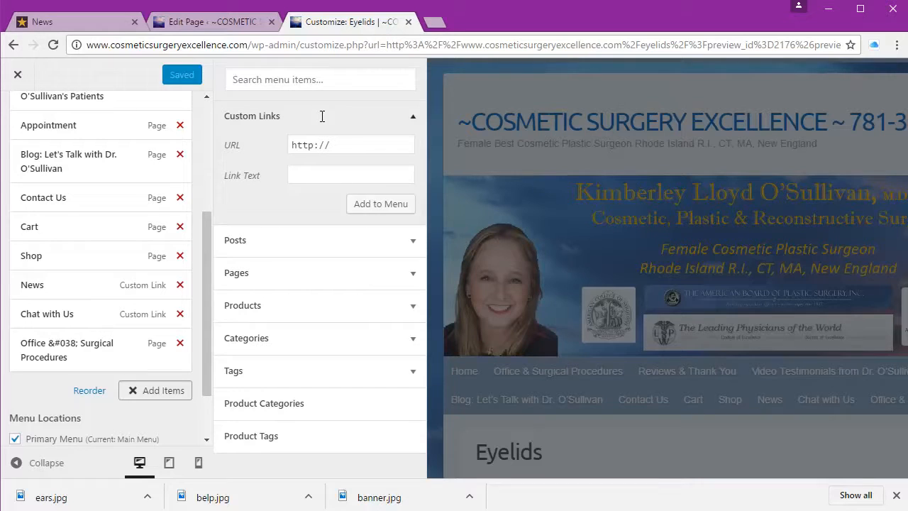
double_click(338, 144)
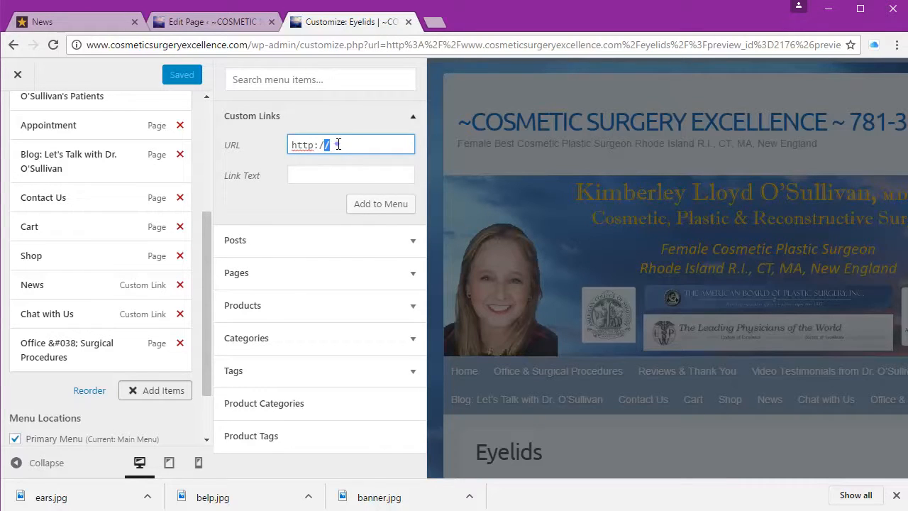
triple_click(337, 144)
right_click(337, 145)
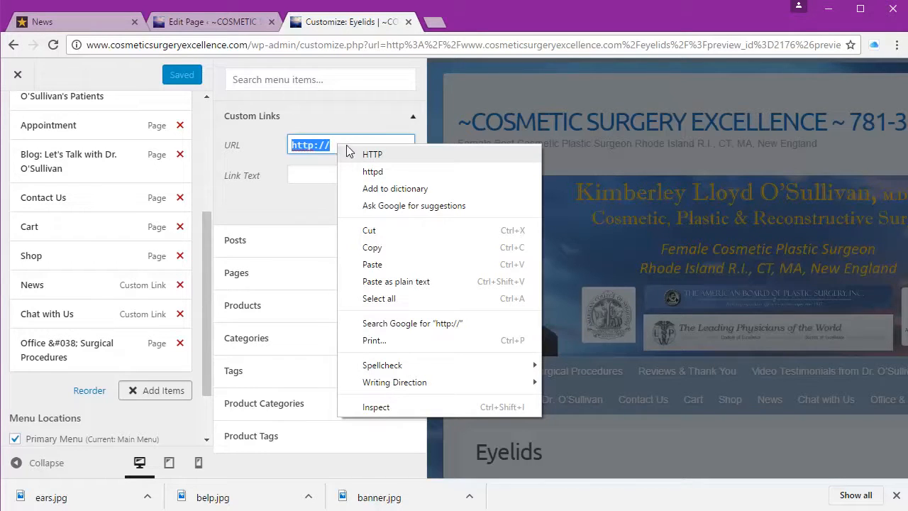
left_click(372, 265)
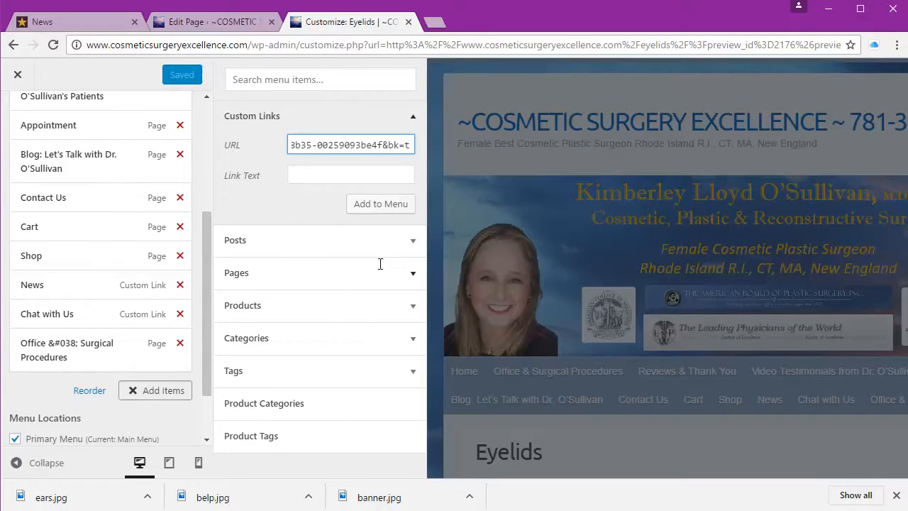
Step: Label the link 'New Ear Peircing', add it to the Main Menu, and Save & Publish
left_click(352, 176)
type("New Ear Peircing")
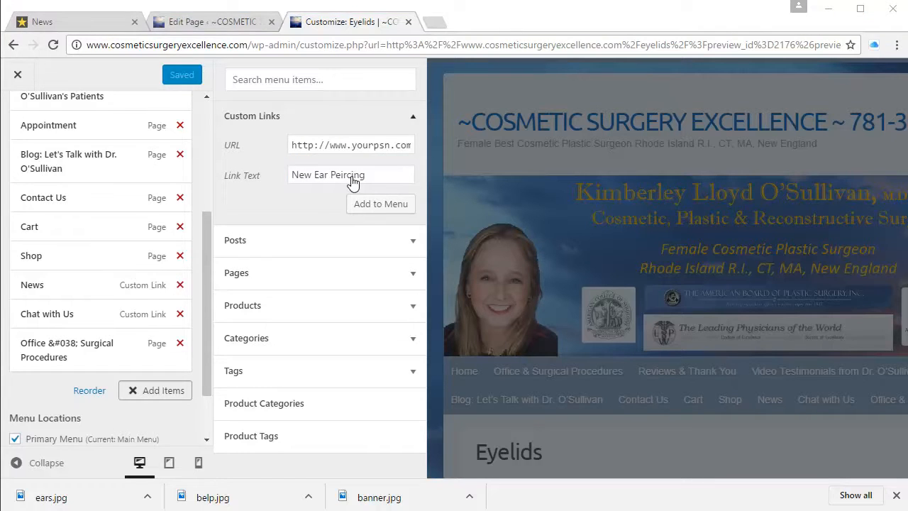
left_click(371, 206)
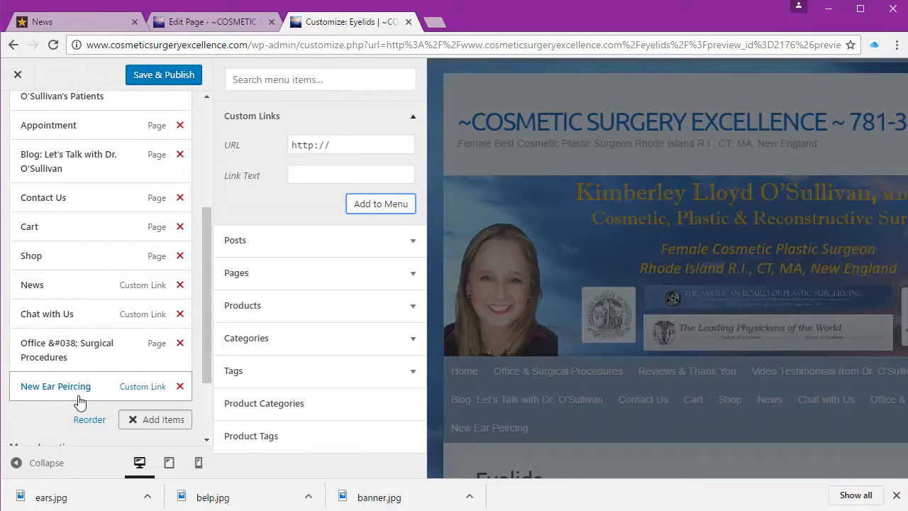
left_click(182, 83)
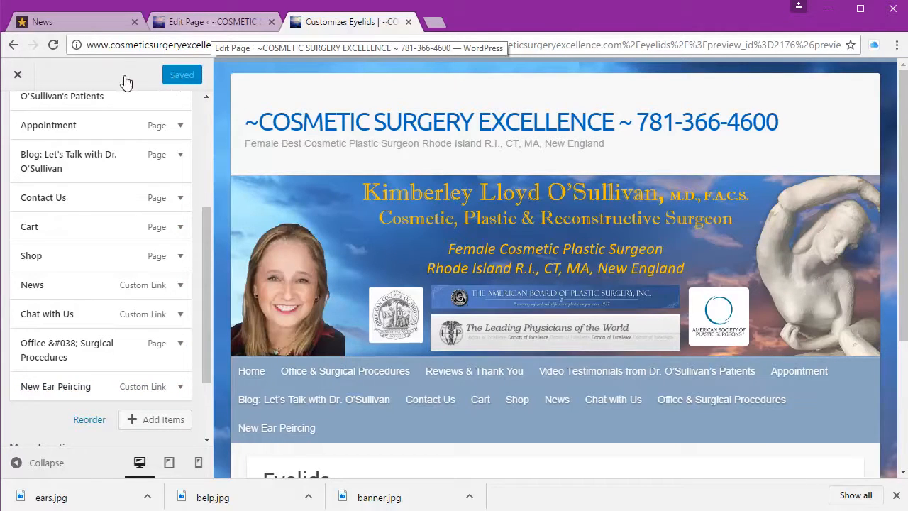
left_click(15, 75)
scroll(284, 132, "down", 4)
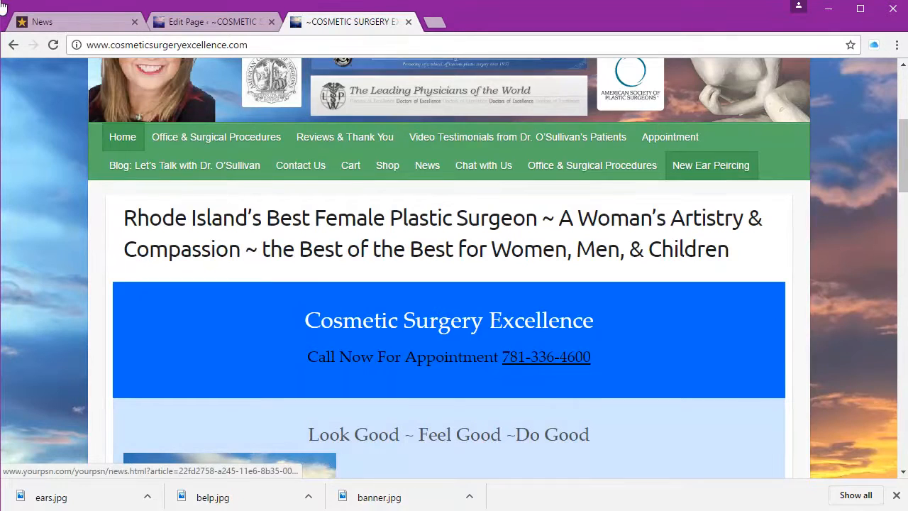
Step: Confirm the New Ear Peircing menu link reaches the YourPSN ear-piercing article, then return to the Eyelids page editor
left_click(738, 167)
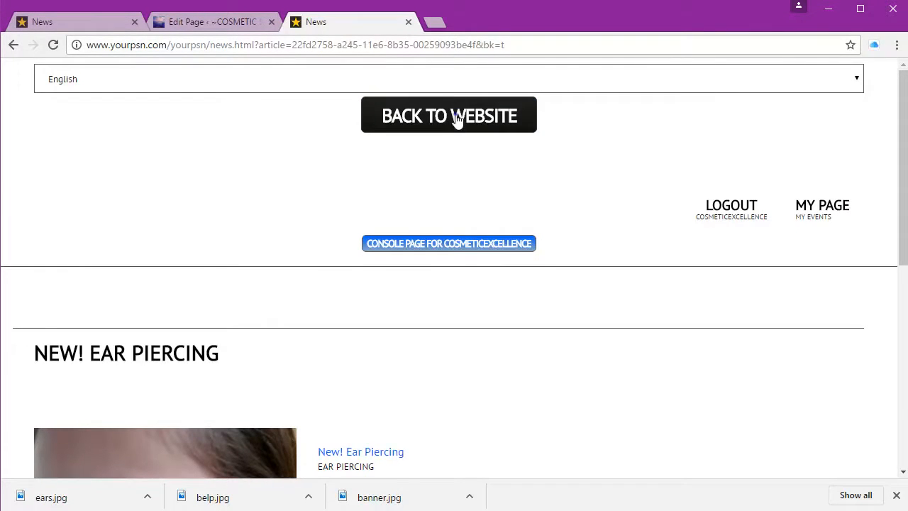
left_click(457, 119)
scroll(384, 339, "down", 1)
scroll(384, 344, "down", 1)
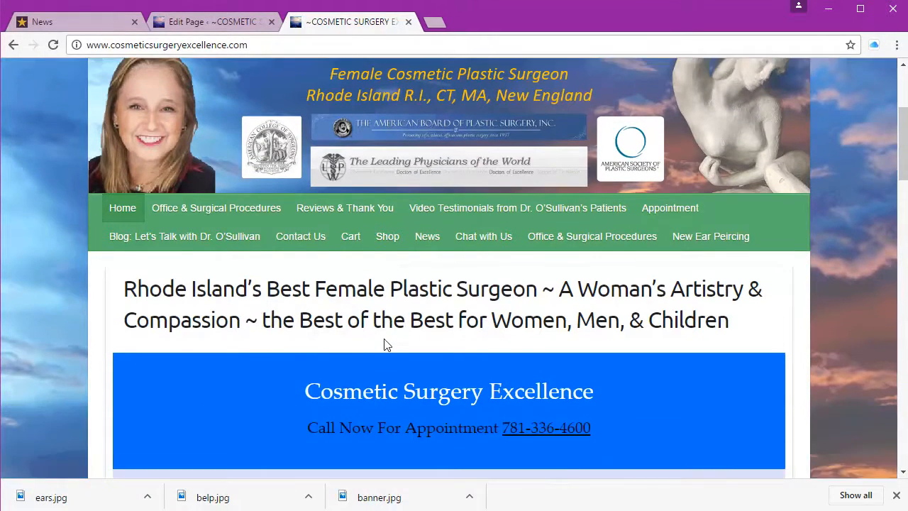
scroll(387, 345, "up", 3)
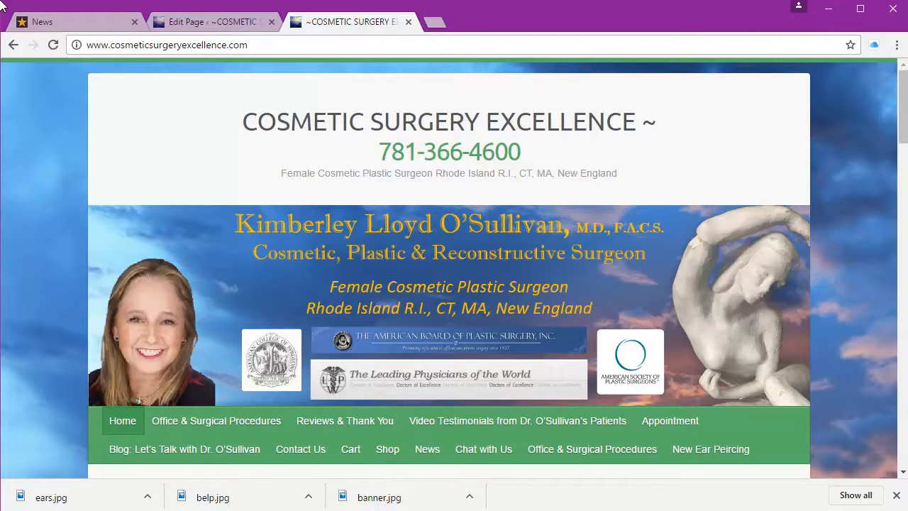
left_click(263, 24)
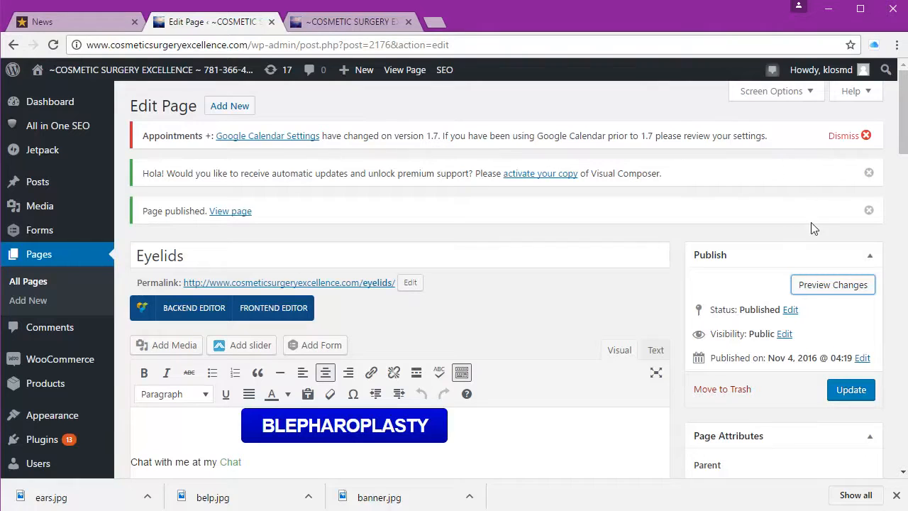
Step: Preview the Eyelids page and confirm the BLEPHAROPLASTY button reaches the YourPSN event page
left_click(823, 284)
scroll(364, 137, "down", 4)
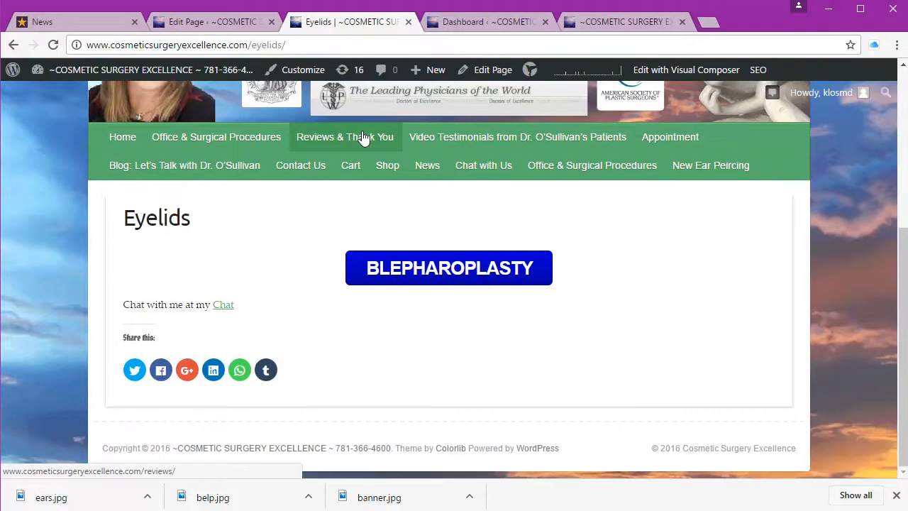
left_click(443, 278)
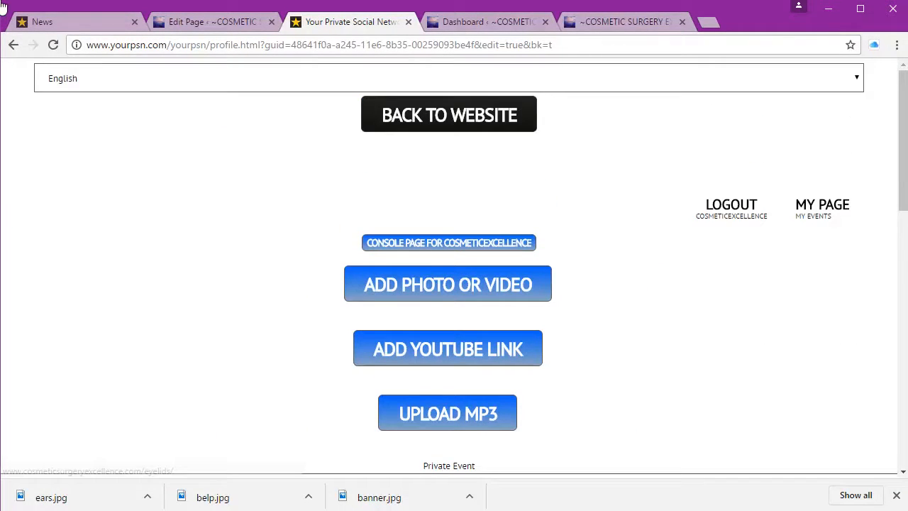
Step: Back on the Eyelids page, confirm the Chat link opens Tranzchat Messages, then close the extra tabs
left_click(458, 122)
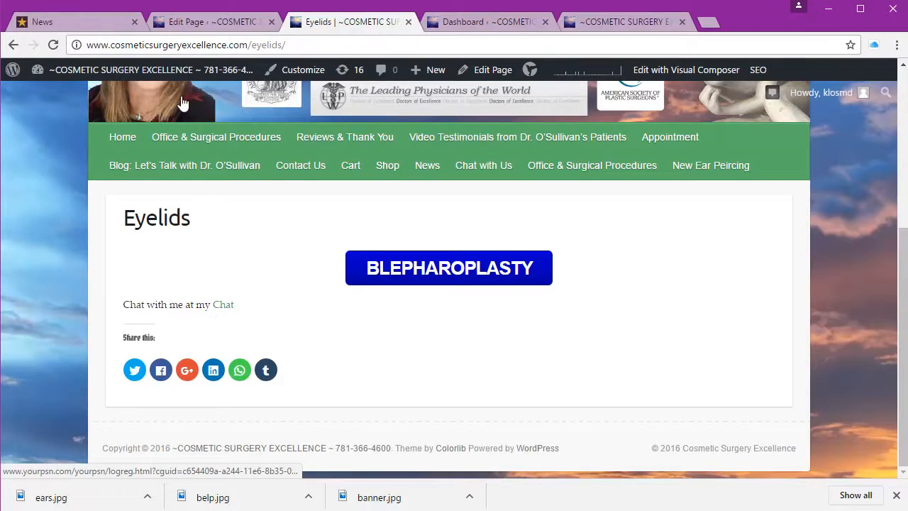
left_click(224, 305)
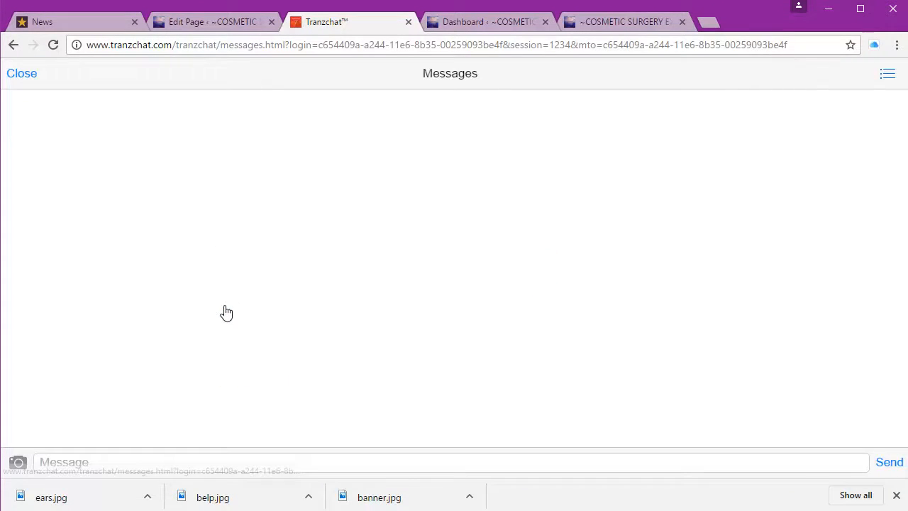
left_click(22, 78)
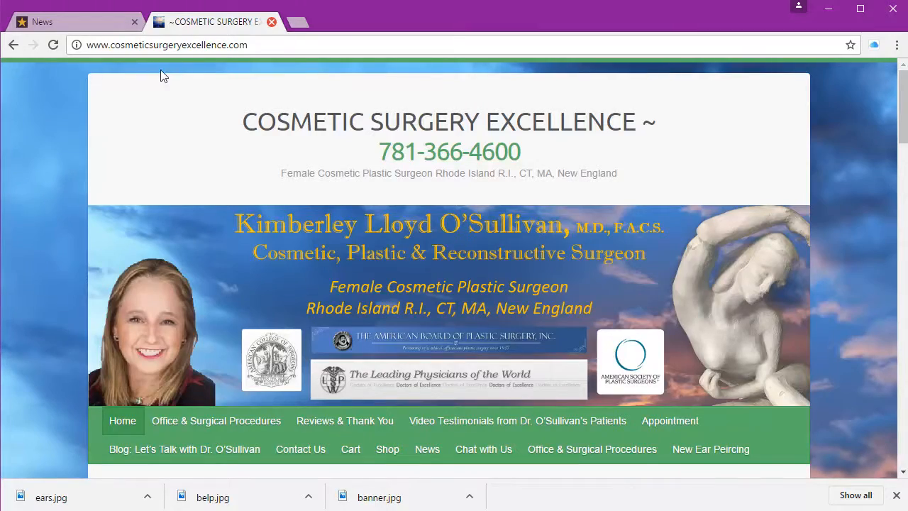